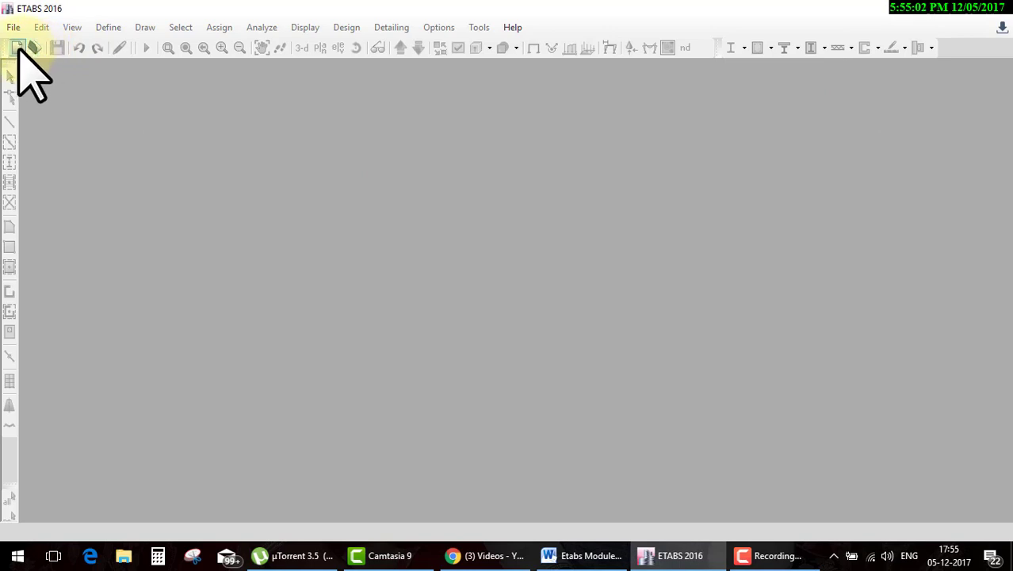
Start a new model with built-in Metric SI units and IS 800:2007 / IS 456:2000 codes.
{"action": "left_click", "coordinate": [14, 47]}
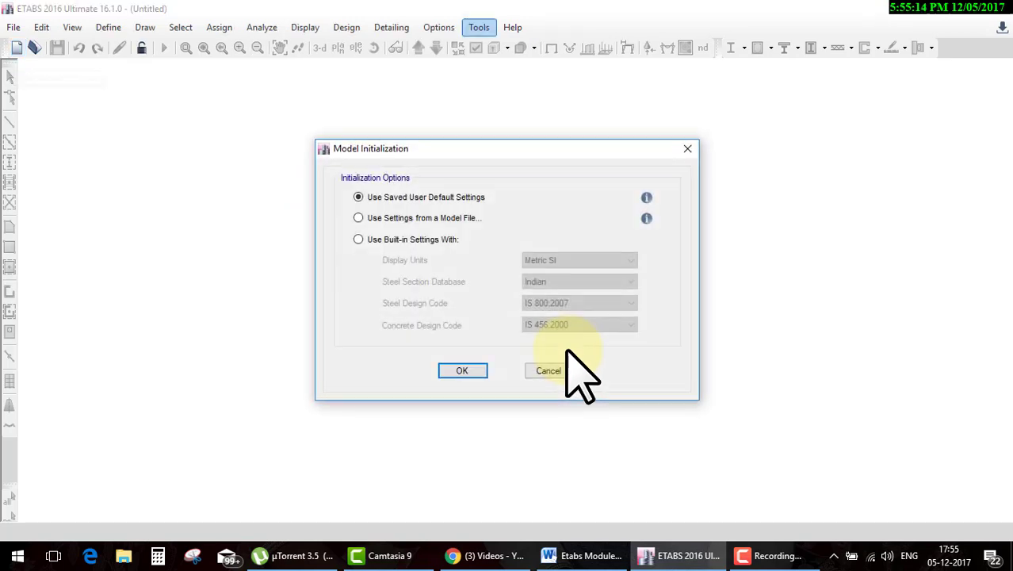
{"action": "left_click", "coordinate": [429, 238]}
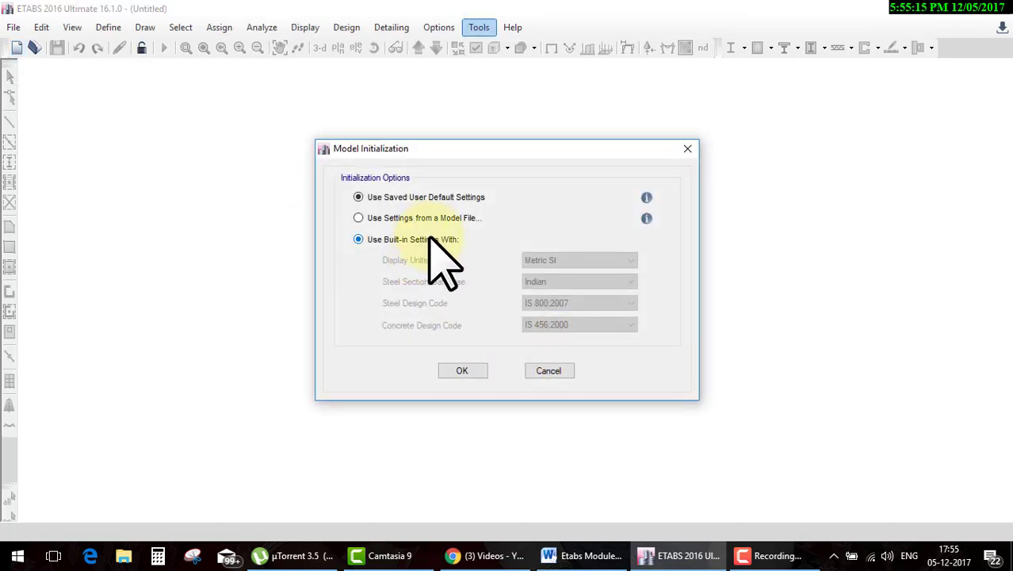
{"action": "left_click", "coordinate": [466, 370]}
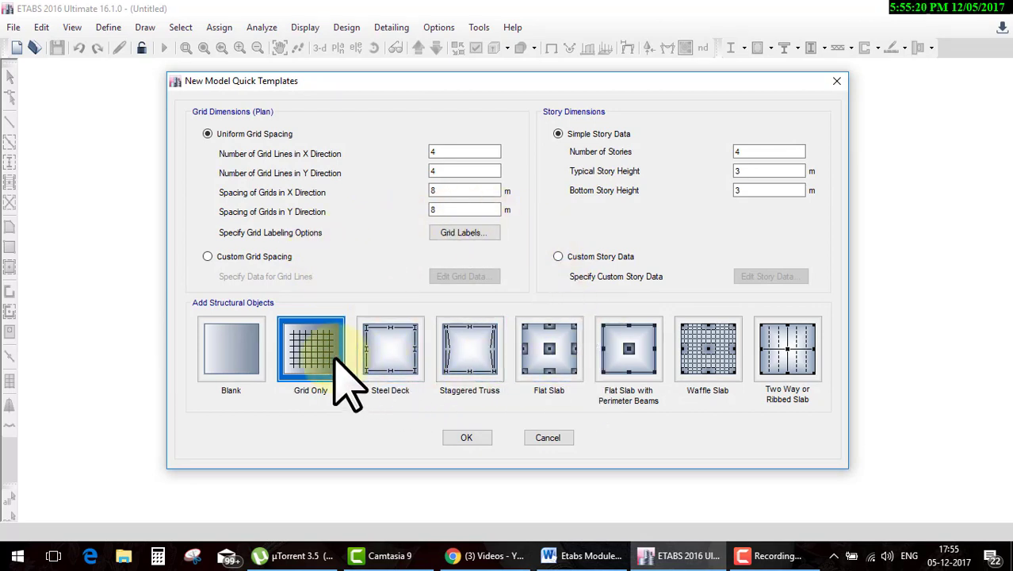
Accept the 4×4 grid at 8 m spacing with four 3 m storeys as a Grid Only model.
{"action": "left_click", "coordinate": [468, 438]}
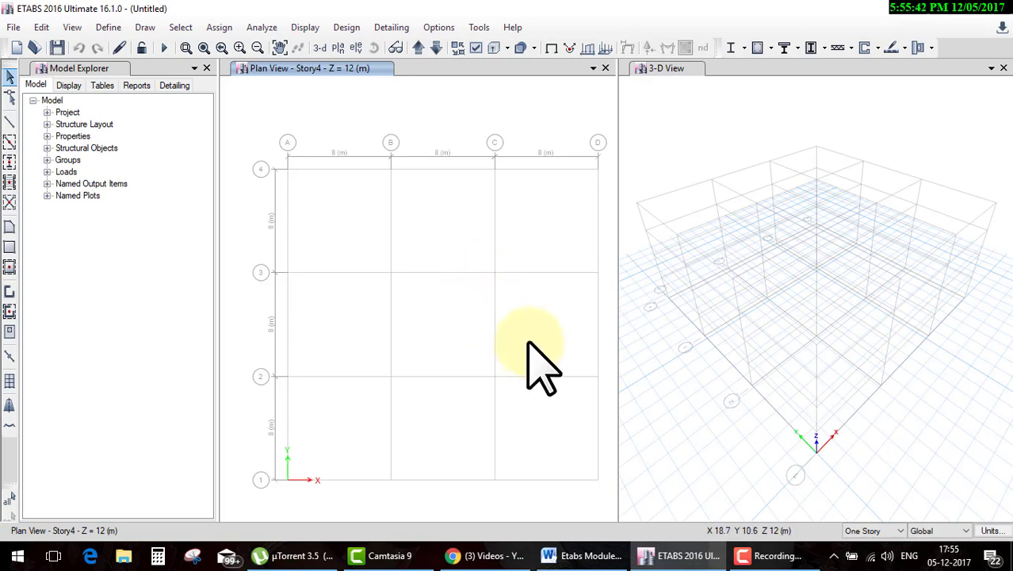
With All Stories active, quick-draw beams along every grid line of the plan.
{"action": "left_click", "coordinate": [880, 531]}
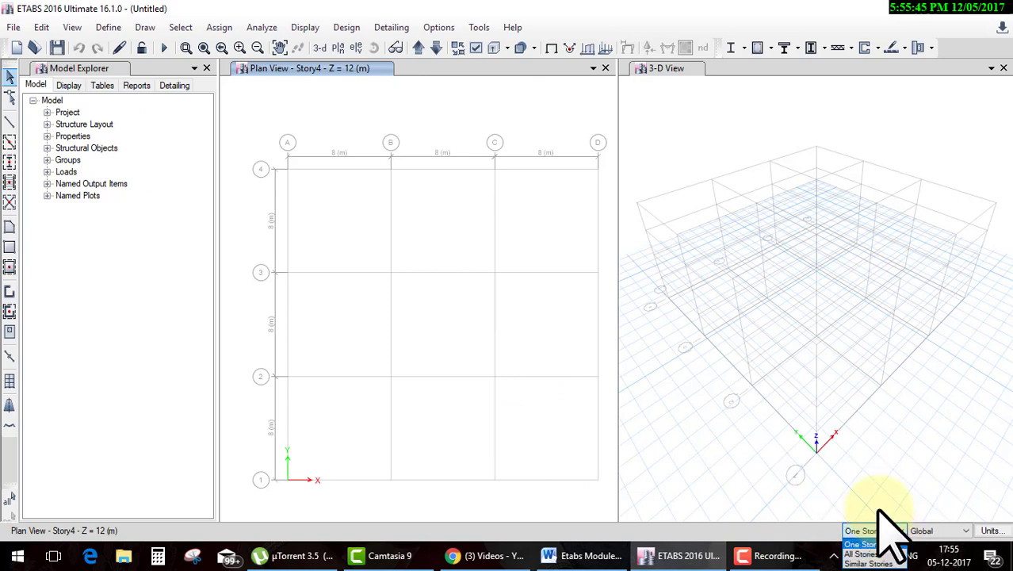
{"action": "left_click", "coordinate": [864, 553]}
{"action": "left_click", "coordinate": [9, 141]}
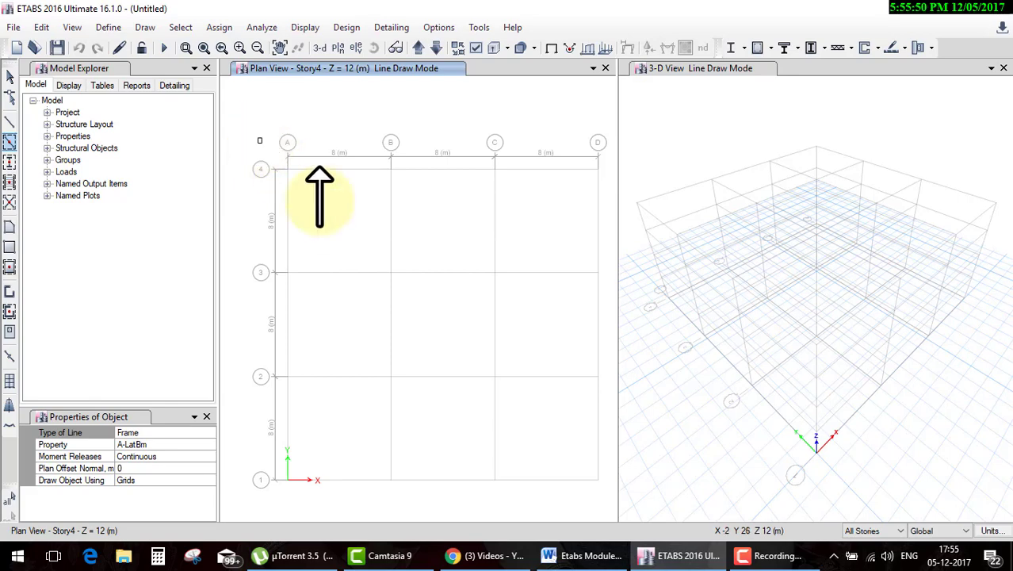
{"action": "left_click_drag", "start_coordinate": [259, 140], "coordinate": [599, 474]}
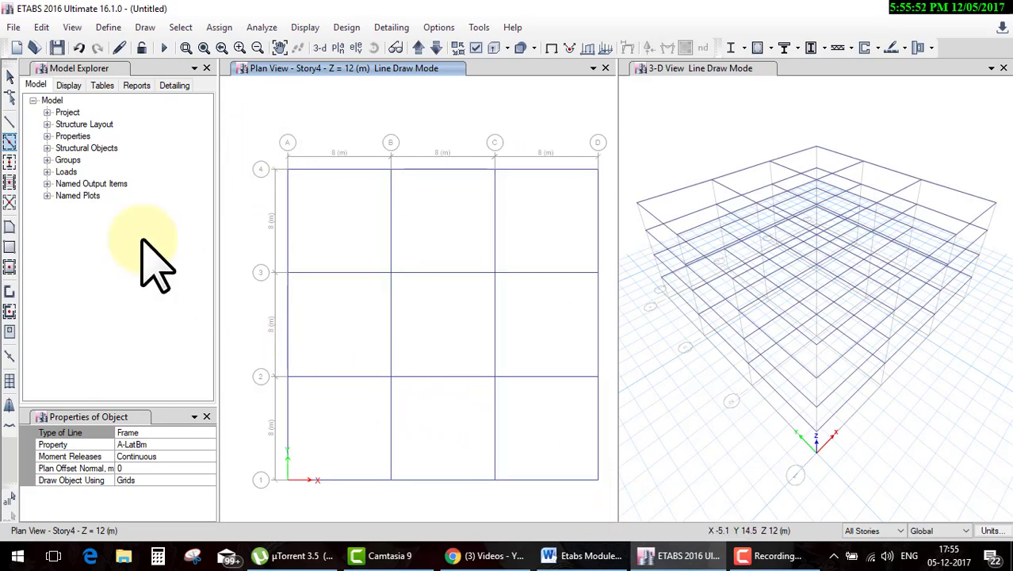
Quick-draw columns at every grid intersection.
{"action": "left_click", "coordinate": [10, 160]}
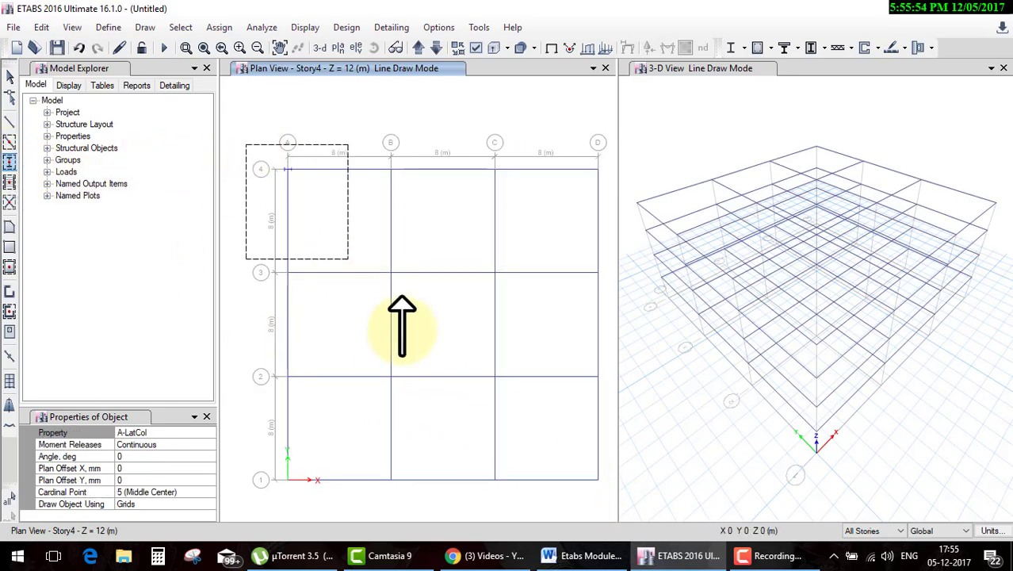
{"action": "left_click_drag", "start_coordinate": [402, 299], "coordinate": [401, 347]}
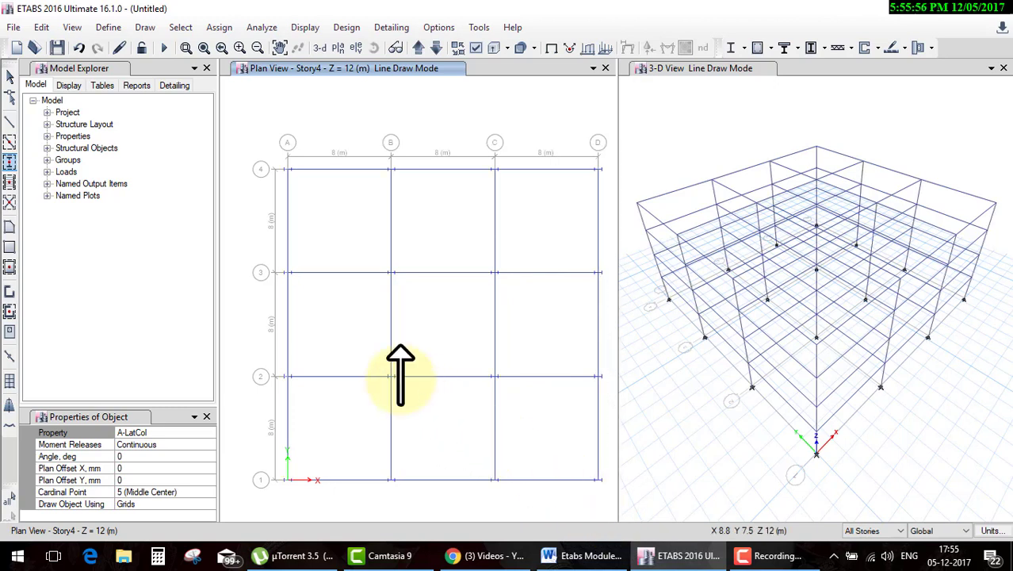
{"action": "key", "text": "Escape"}
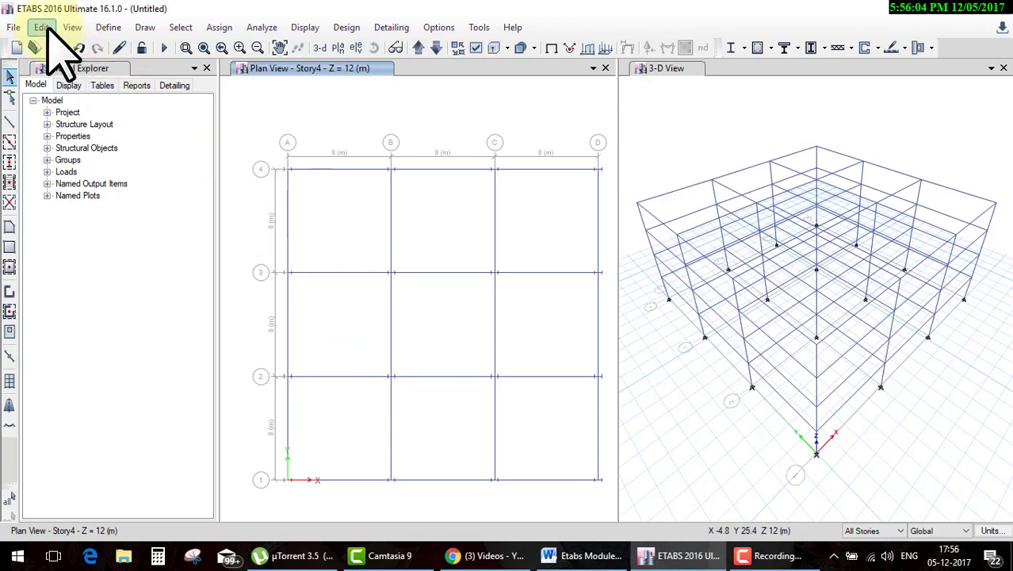
Open Edit > Replicate and browse the Radial, Mirror and Story tabs, ending on Linear.
{"action": "left_click", "coordinate": [45, 30]}
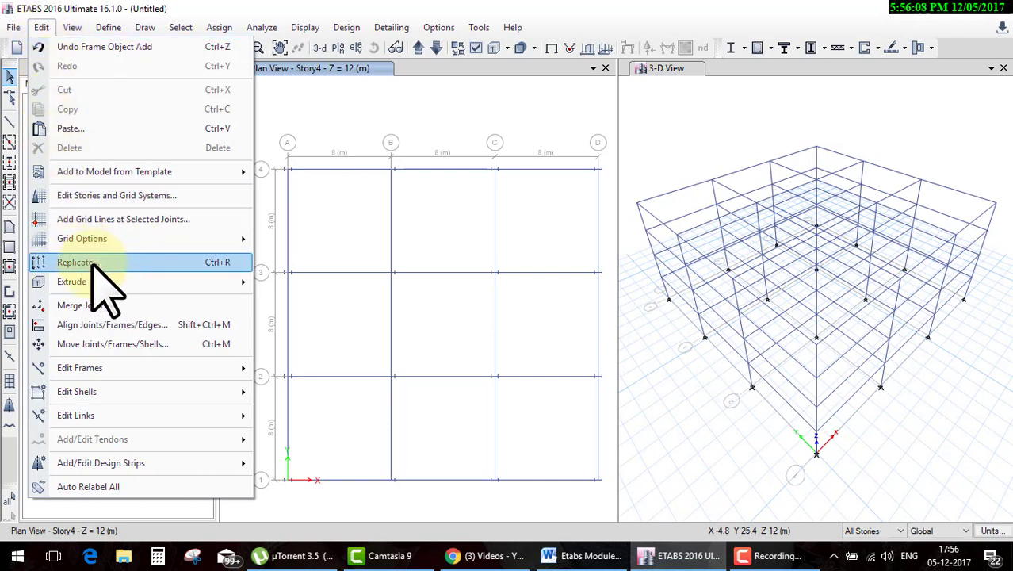
{"action": "left_click", "coordinate": [212, 262]}
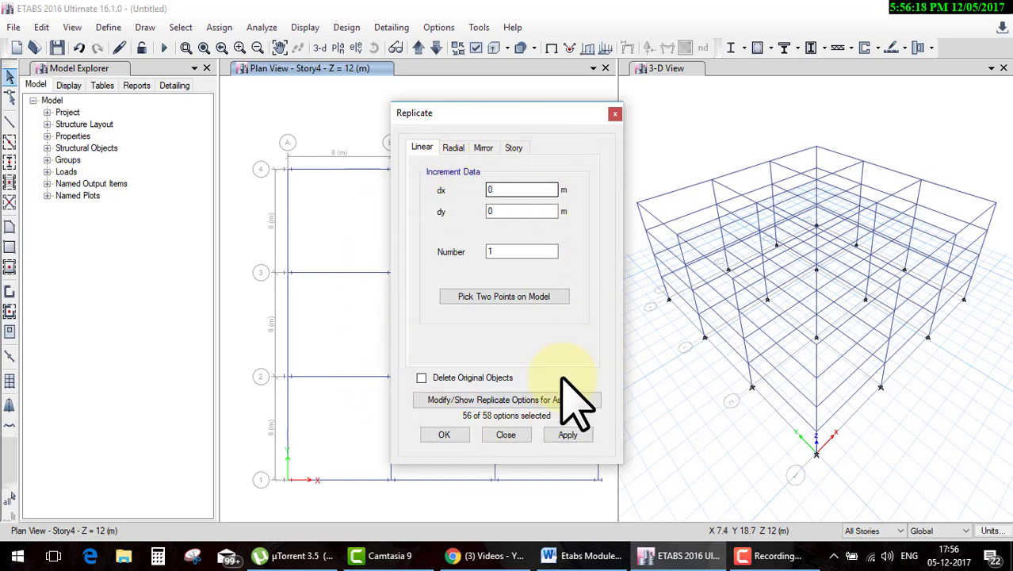
{"action": "left_click", "coordinate": [453, 148]}
{"action": "left_click", "coordinate": [480, 149]}
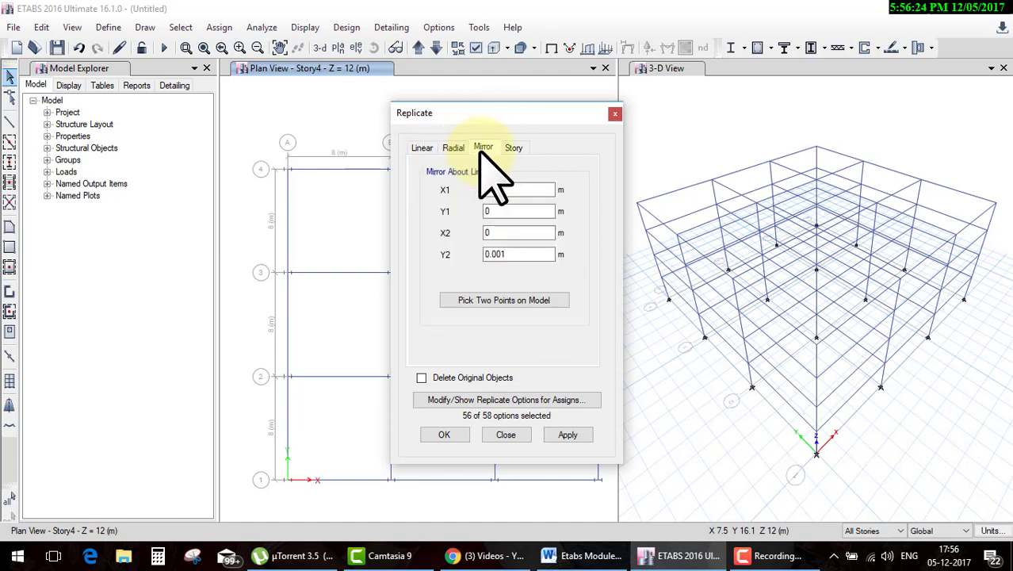
{"action": "left_click", "coordinate": [514, 148]}
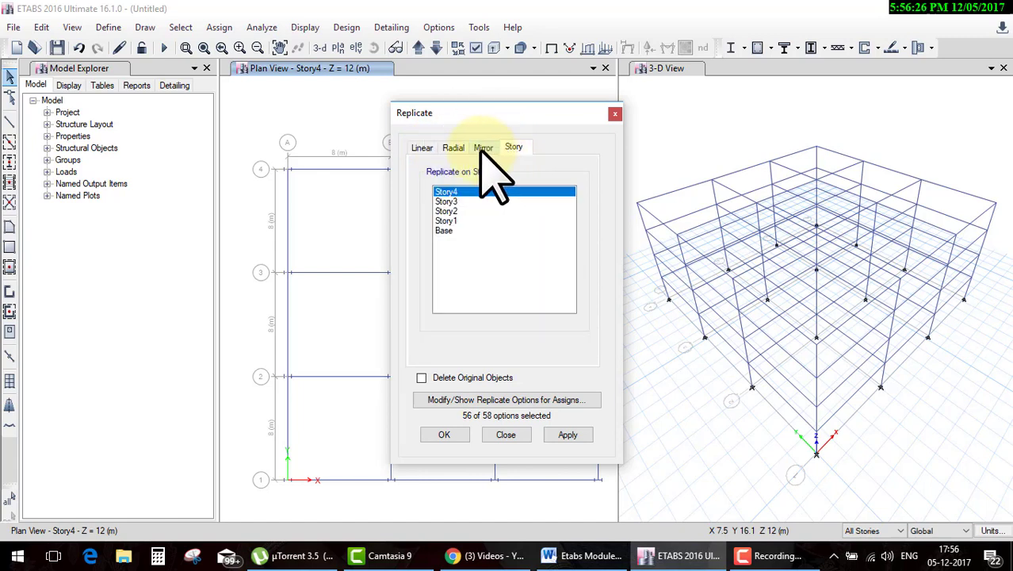
{"action": "left_click", "coordinate": [422, 148]}
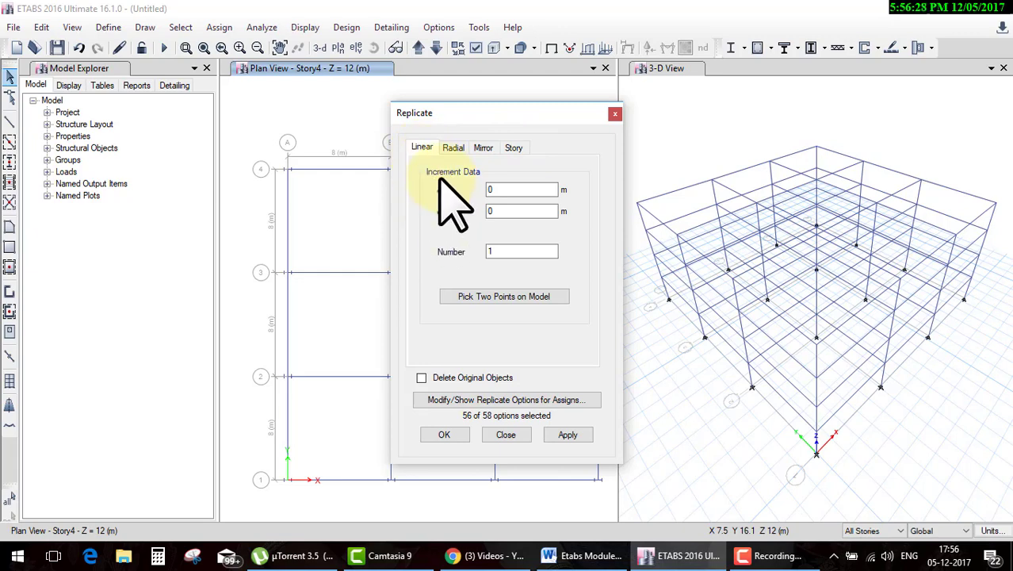
Move the Replicate dialog up and left to uncover the plan view.
{"action": "left_click_drag", "start_coordinate": [514, 112], "coordinate": [310, 81]}
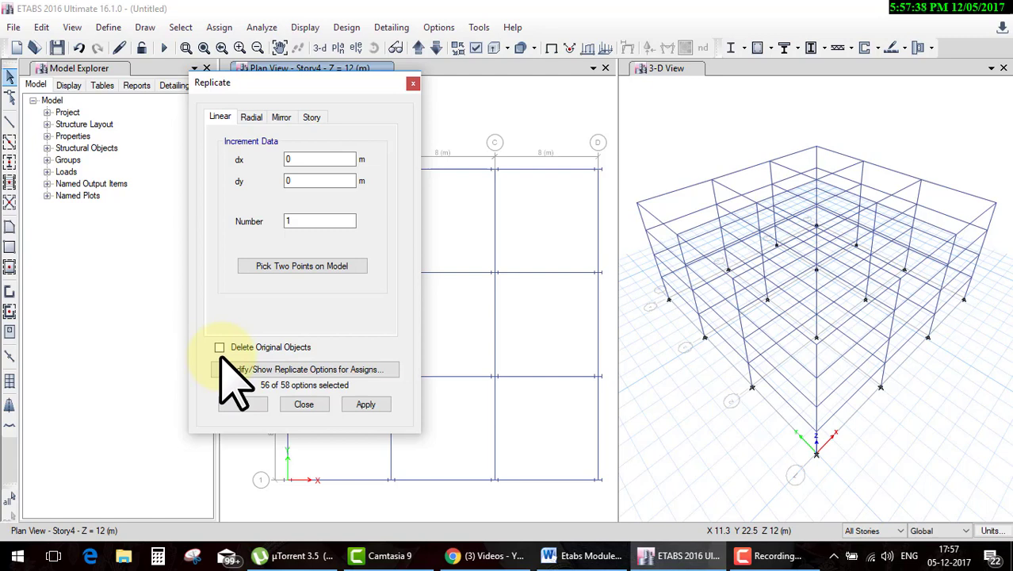
{"action": "left_click", "coordinate": [311, 371]}
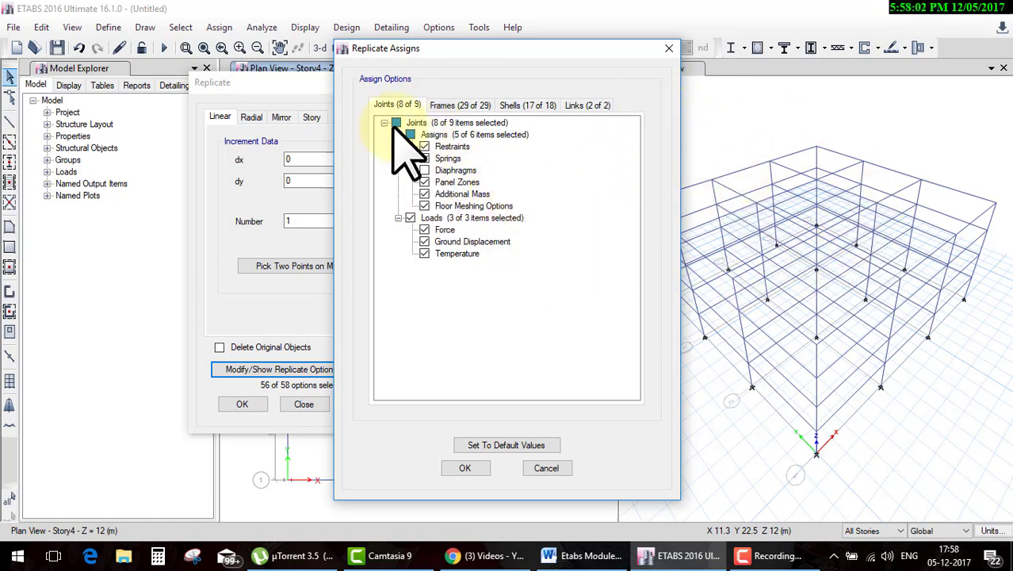
{"action": "left_click", "coordinate": [460, 105]}
{"action": "left_click", "coordinate": [527, 105]}
{"action": "left_click", "coordinate": [577, 105]}
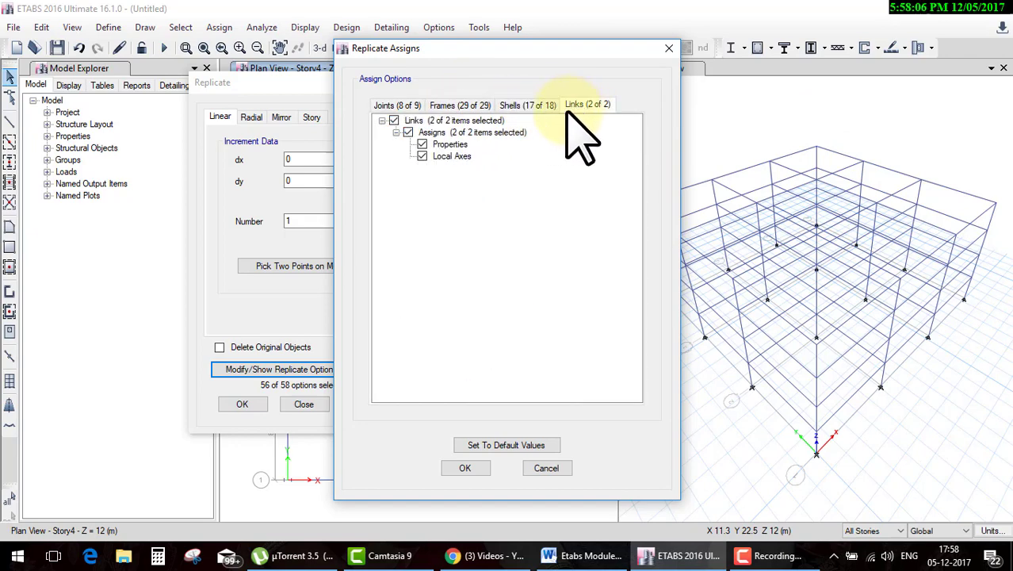
{"action": "left_click", "coordinate": [466, 468]}
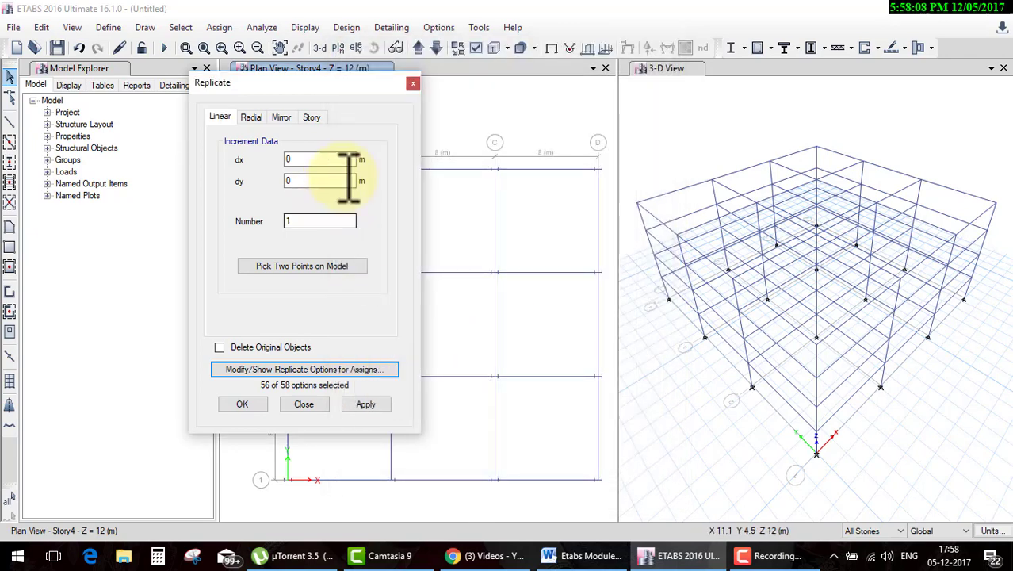
Select the grid D beams in 3-D and replicate them with dx 1 m, dy 0, Number 1.
{"action": "left_click", "coordinate": [944, 187]}
{"action": "left_click", "coordinate": [943, 187]}
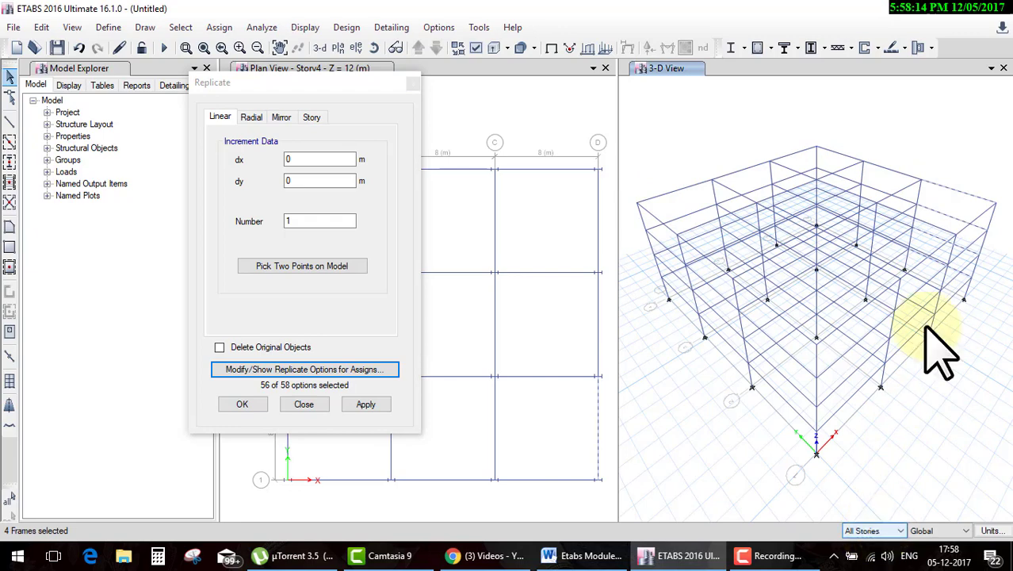
{"action": "middle_click_drag", "start_coordinate": [888, 230], "coordinate": [823, 277]}
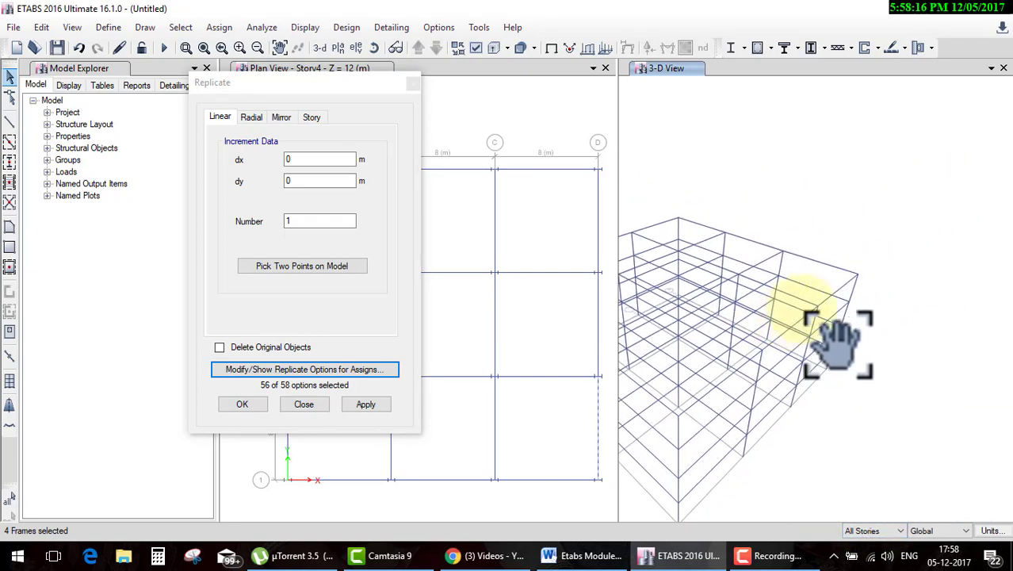
{"action": "scroll", "coordinate": [823, 277], "scroll_direction": "up", "scroll_amount": 3}
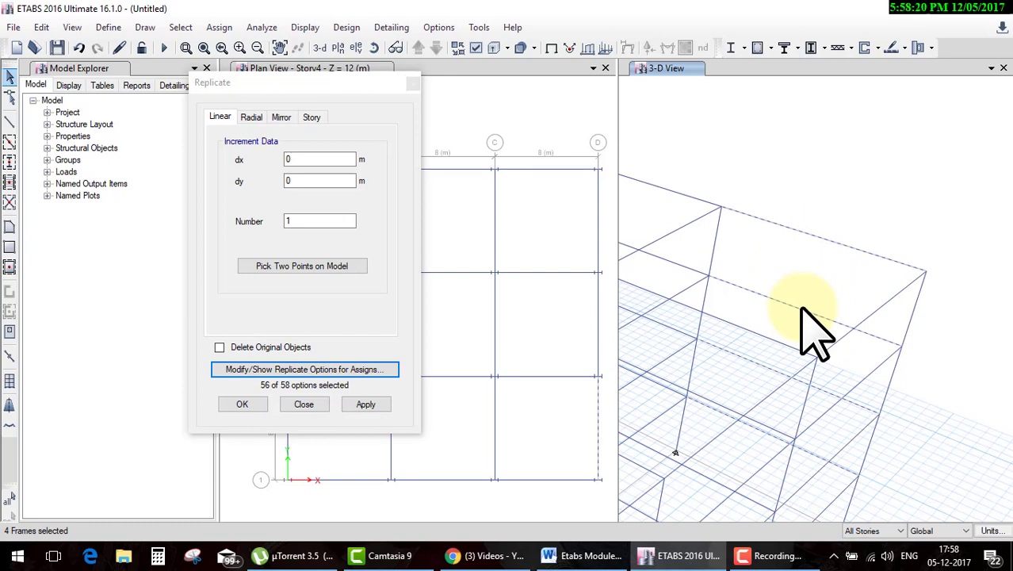
{"action": "double_click", "coordinate": [325, 159]}
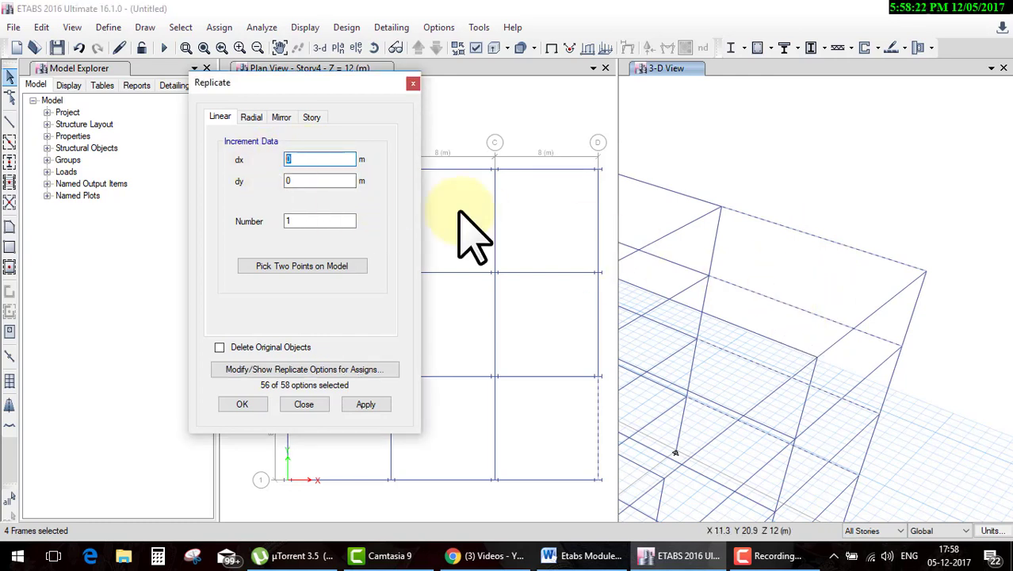
{"action": "type", "text": "1"}
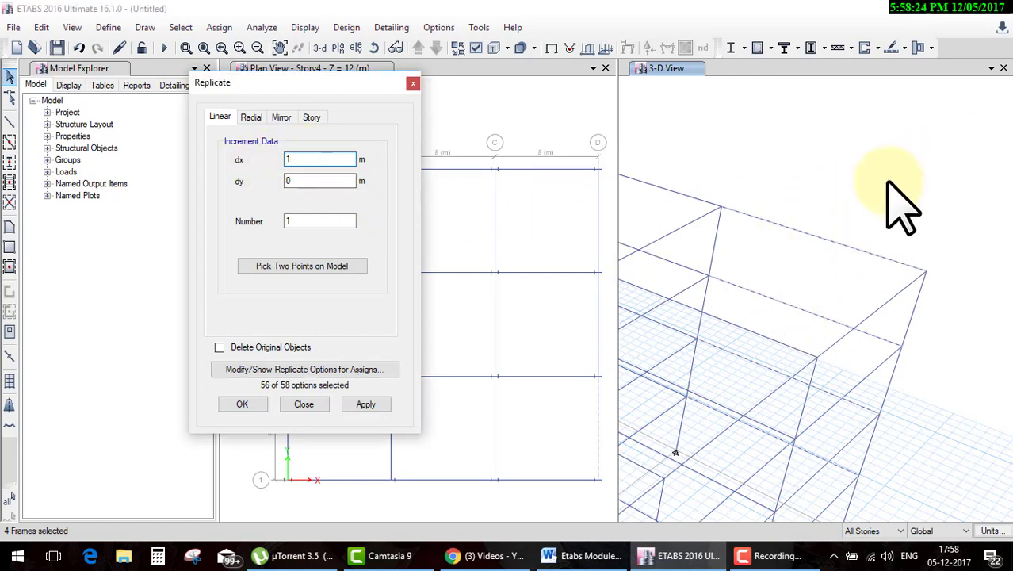
{"action": "left_click", "coordinate": [247, 404]}
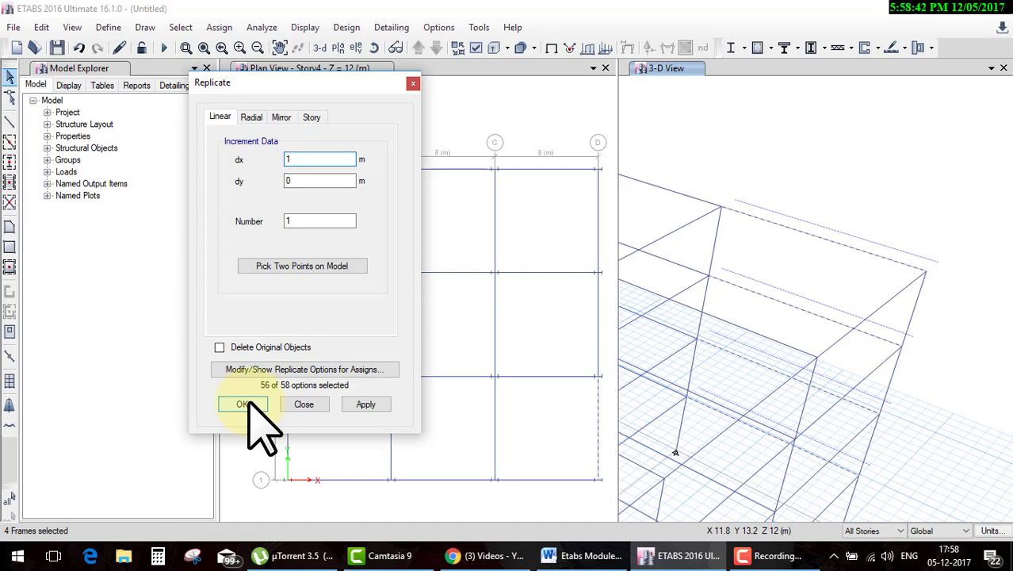
Select the top beam, keep originals, and preview 10 linear copies.
{"action": "left_click", "coordinate": [220, 348]}
{"action": "left_click", "coordinate": [776, 230]}
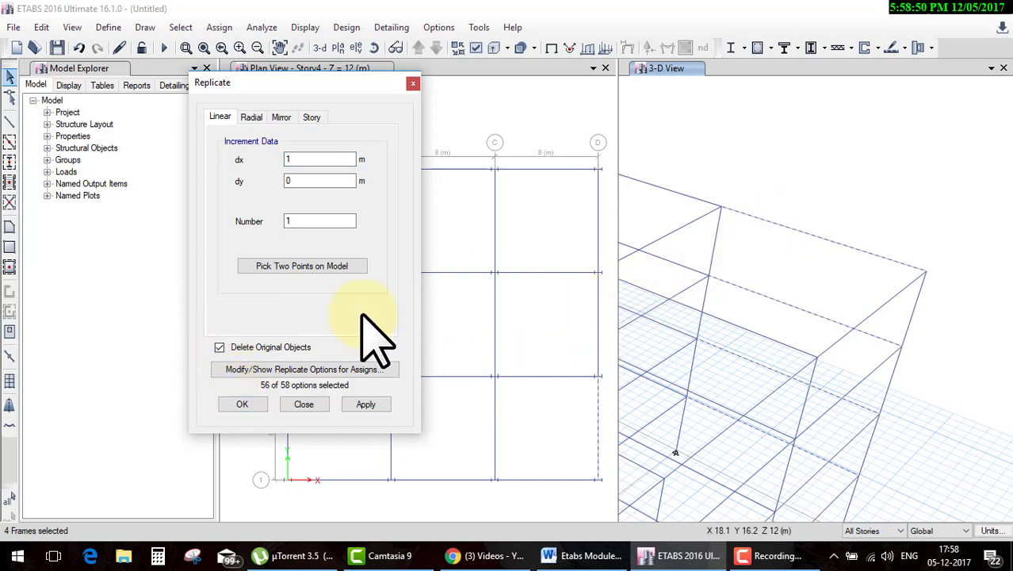
{"action": "left_click", "coordinate": [220, 347]}
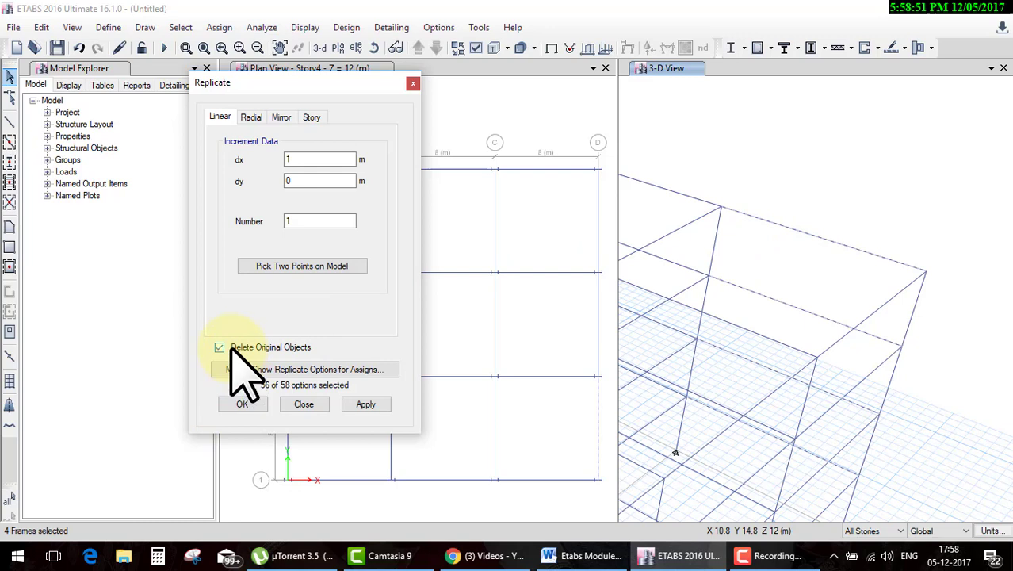
{"action": "double_click", "coordinate": [285, 222]}
{"action": "type", "text": "2"}
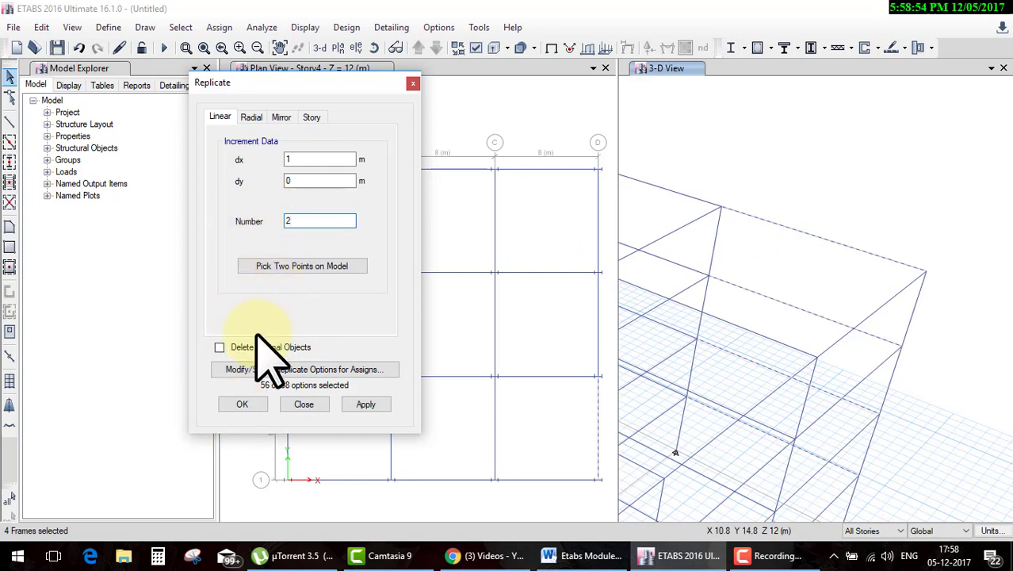
{"action": "left_click", "coordinate": [247, 403]}
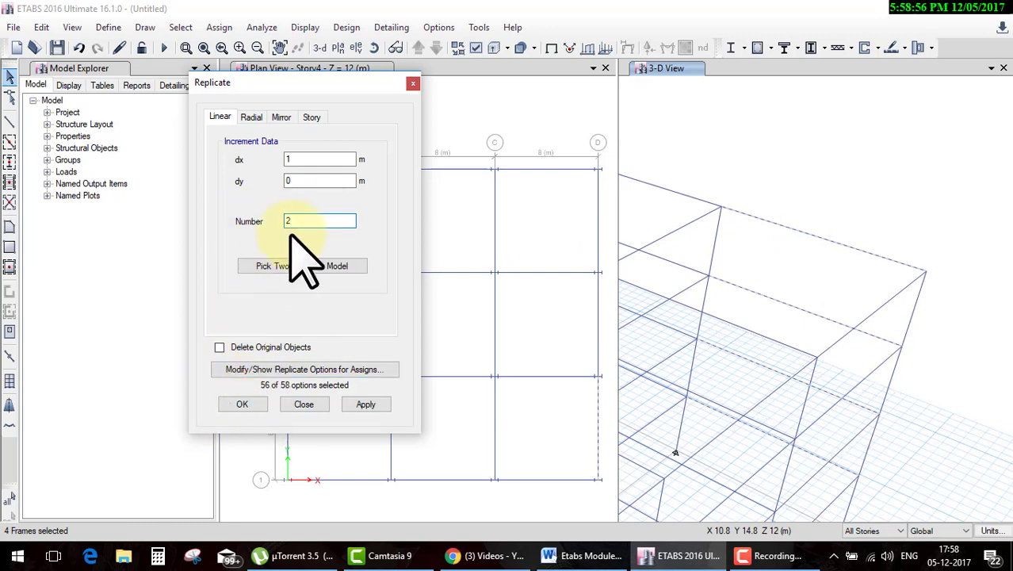
{"action": "type", "text": "10"}
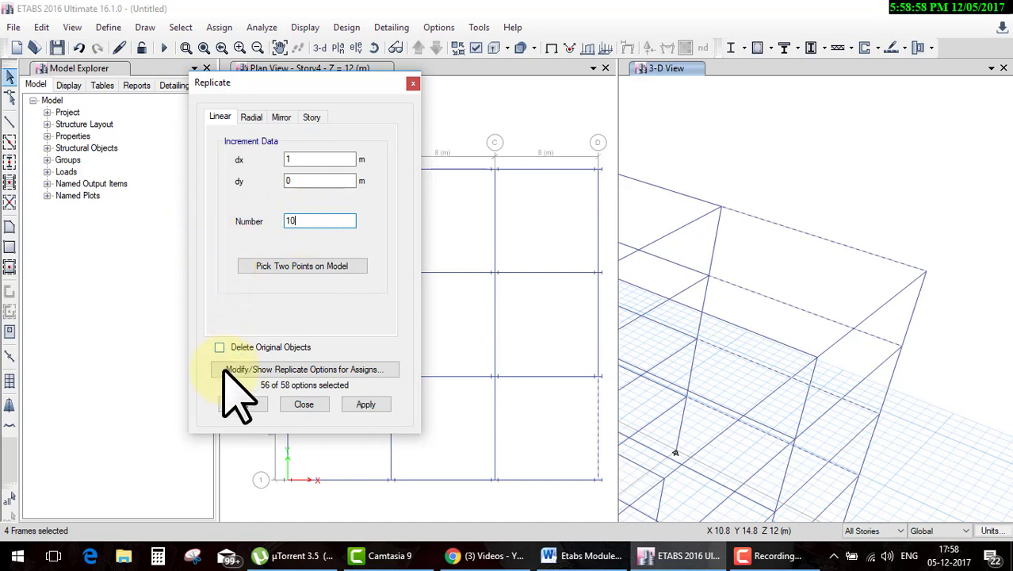
{"action": "left_click", "coordinate": [241, 404]}
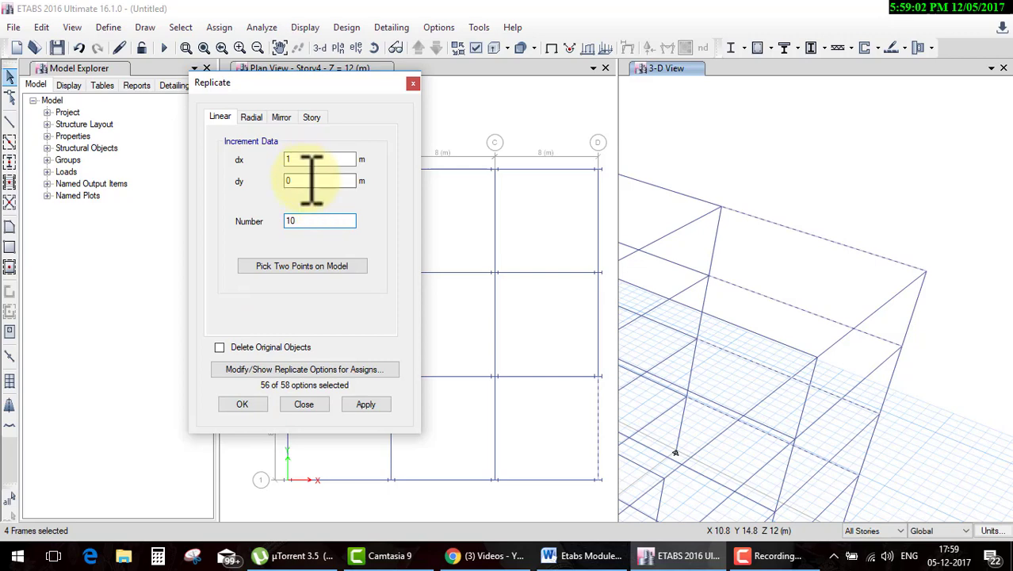
Set the y increment to 1 m and preview the copies.
{"action": "left_click", "coordinate": [322, 181]}
{"action": "left_click", "coordinate": [241, 405]}
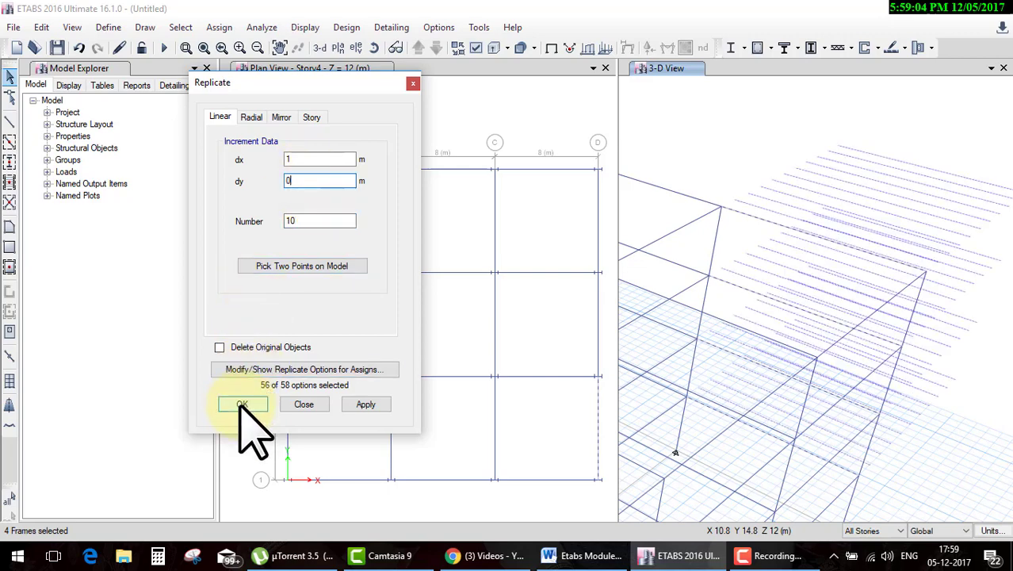
{"action": "double_click", "coordinate": [327, 181]}
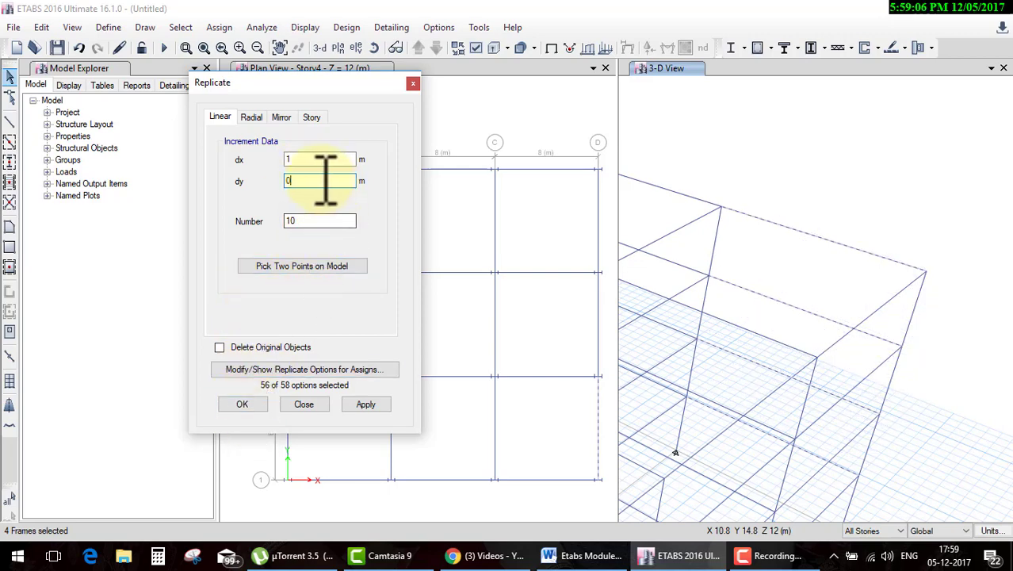
{"action": "type", "text": "1"}
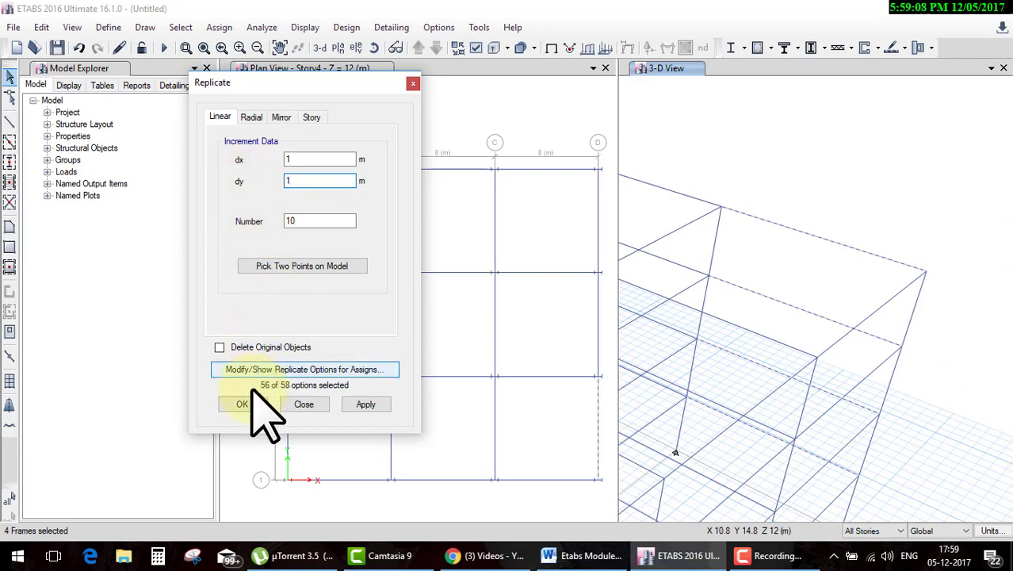
{"action": "left_click", "coordinate": [244, 404]}
{"action": "left_click", "coordinate": [327, 221]}
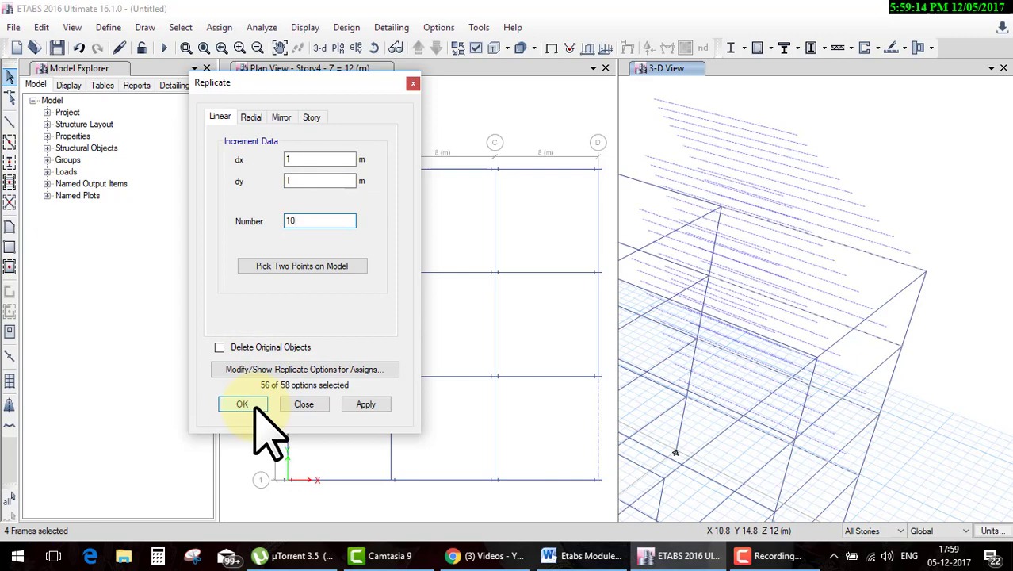
Set dx to 0 so the 10 copies step only 1 m in y, and refresh the preview.
{"action": "double_click", "coordinate": [321, 160]}
{"action": "type", "text": "0"}
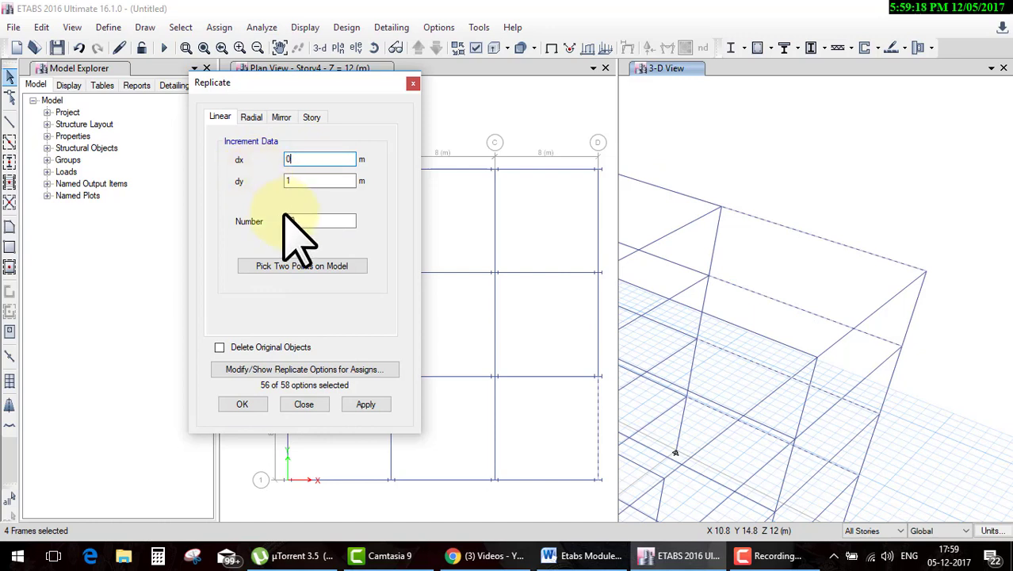
{"action": "left_click", "coordinate": [292, 223]}
{"action": "type", "text": "0"}
{"action": "left_click", "coordinate": [242, 404]}
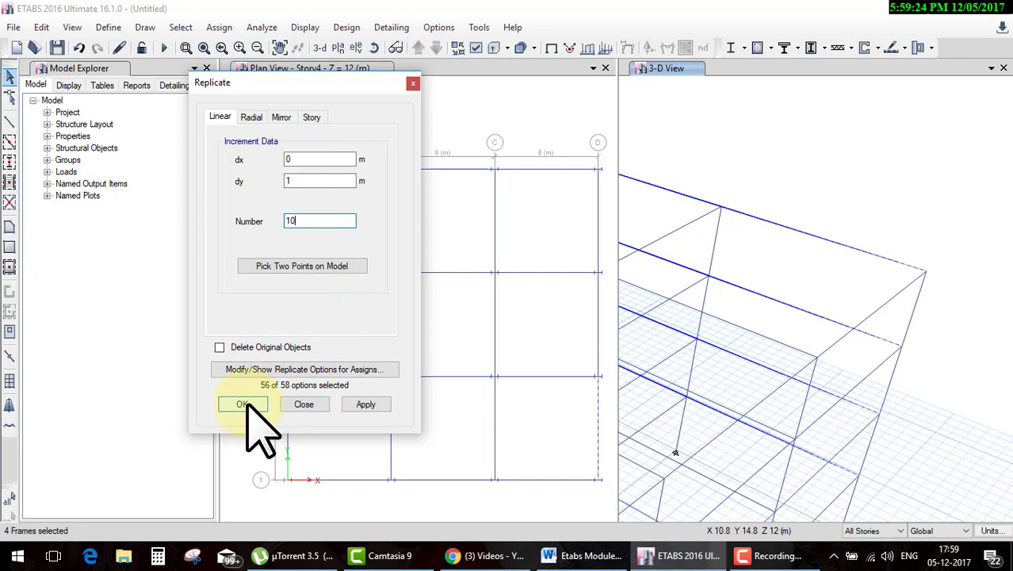
{"action": "left_click", "coordinate": [646, 355]}
{"action": "left_click", "coordinate": [244, 406]}
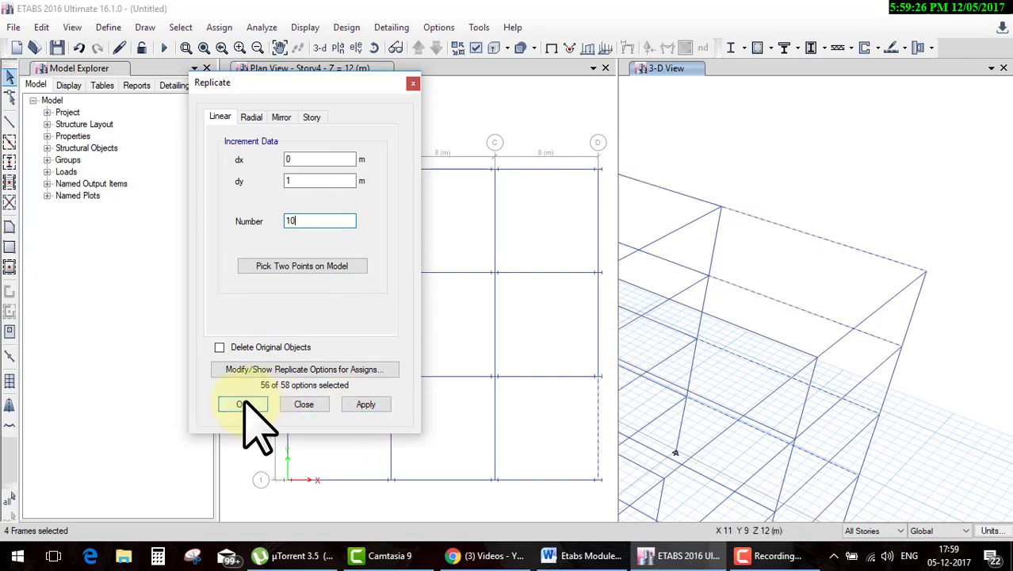
{"action": "left_click", "coordinate": [644, 311]}
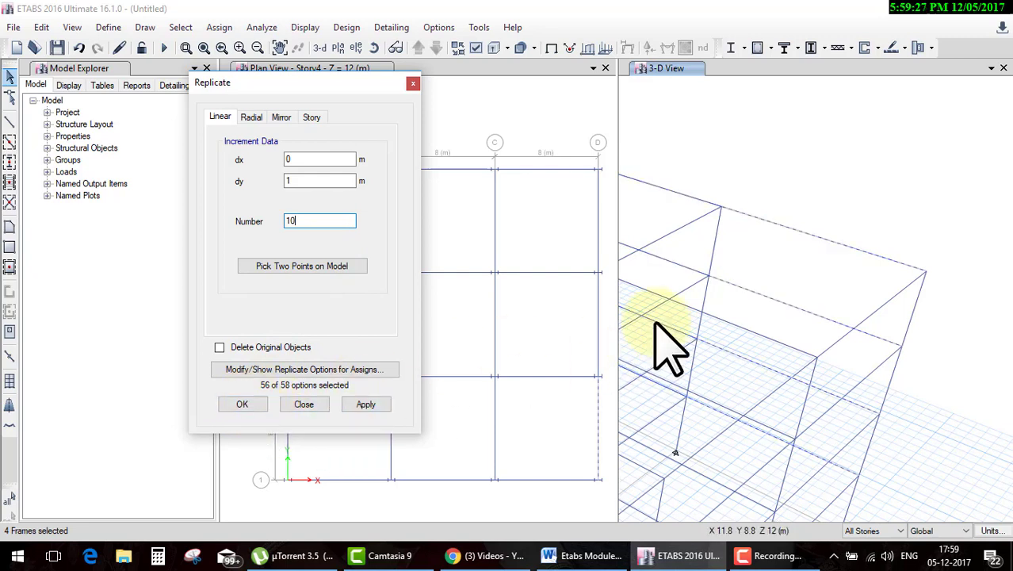
{"action": "left_click", "coordinate": [906, 270]}
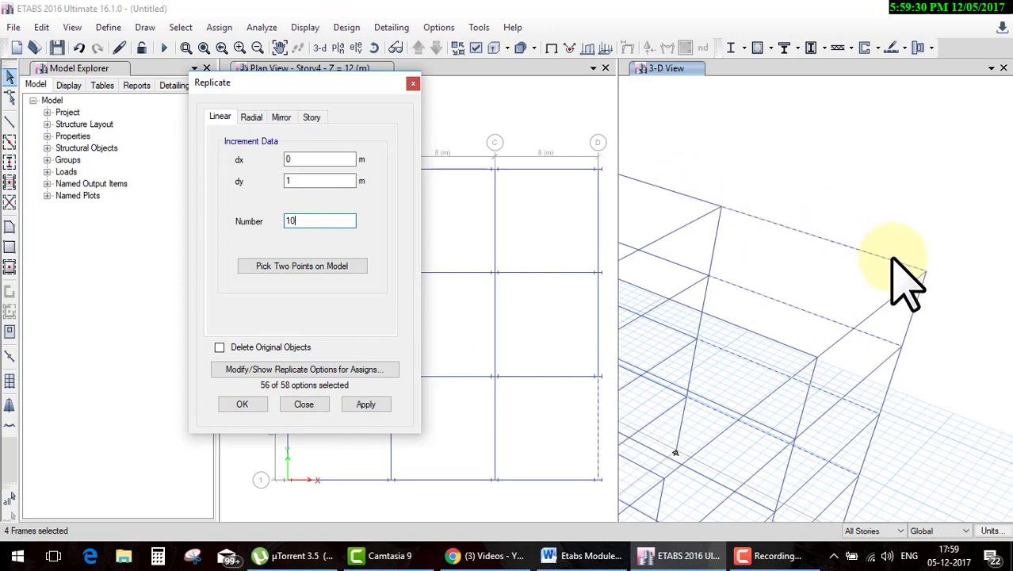
{"action": "left_click", "coordinate": [245, 404]}
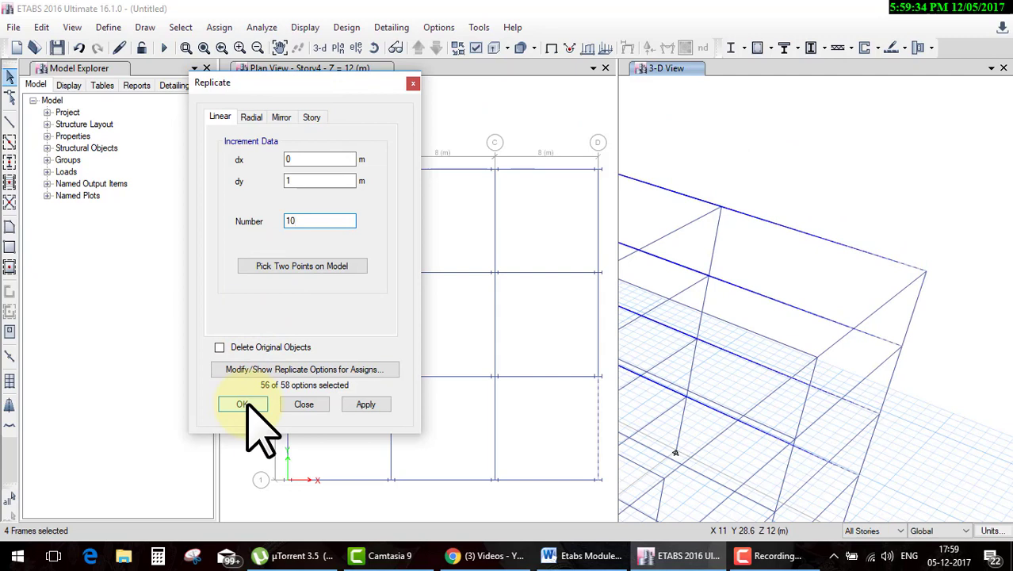
Change the linear increments to dx 1 m, dy 0 m, Number 3 and apply.
{"action": "left_click_drag", "start_coordinate": [301, 180], "coordinate": [226, 179]}
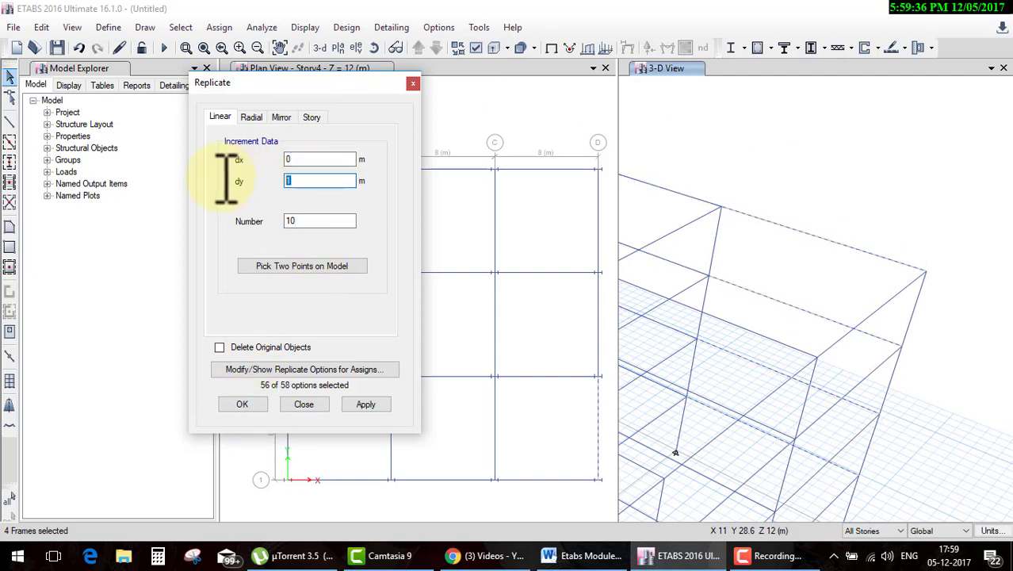
{"action": "type", "text": "0"}
{"action": "left_click_drag", "start_coordinate": [297, 159], "coordinate": [238, 162]}
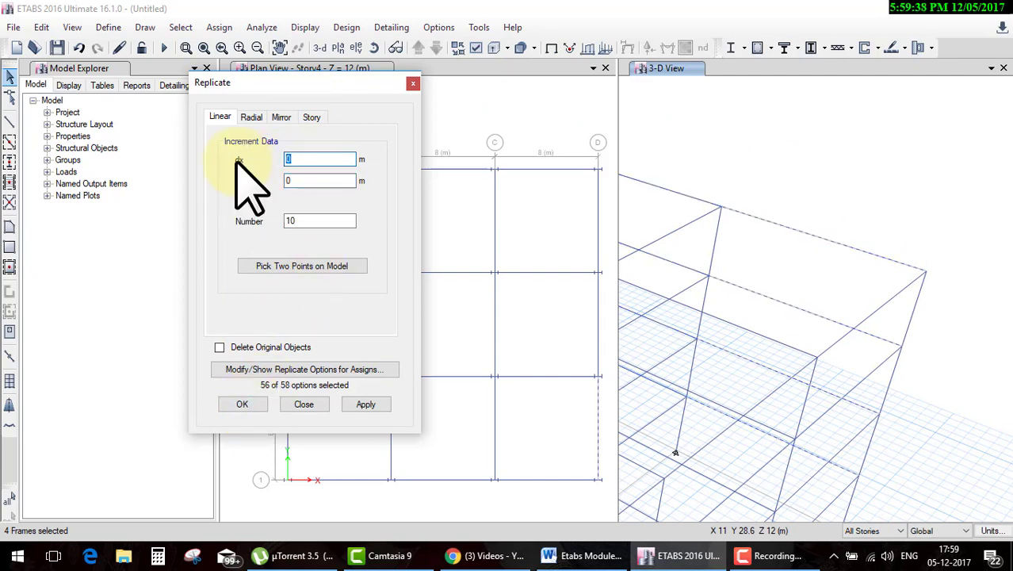
{"action": "type", "text": "5"}
{"action": "left_click", "coordinate": [301, 220]}
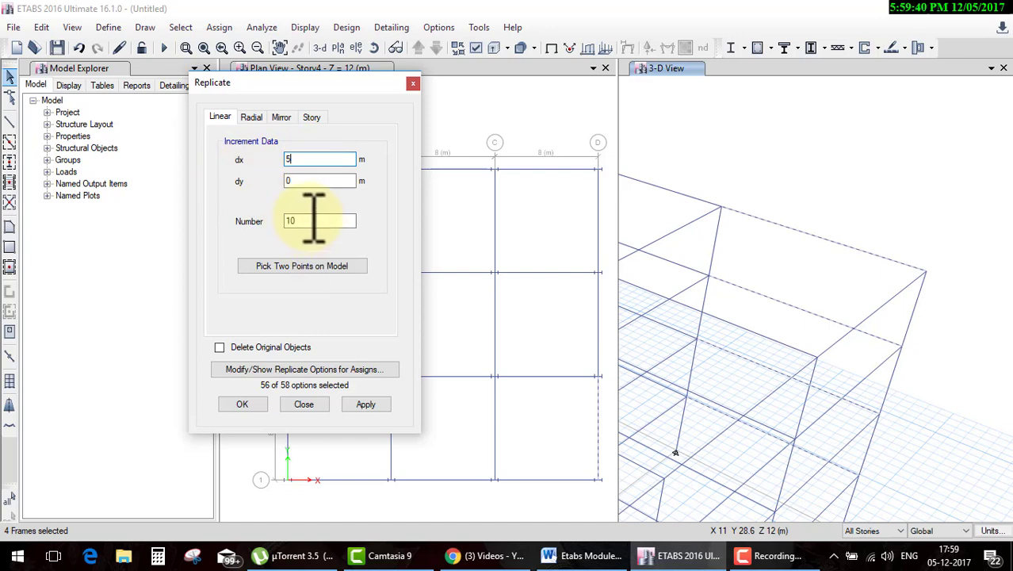
{"action": "double_click", "coordinate": [315, 220]}
{"action": "left_click_drag", "start_coordinate": [297, 161], "coordinate": [268, 168]}
{"action": "type", "text": "1"}
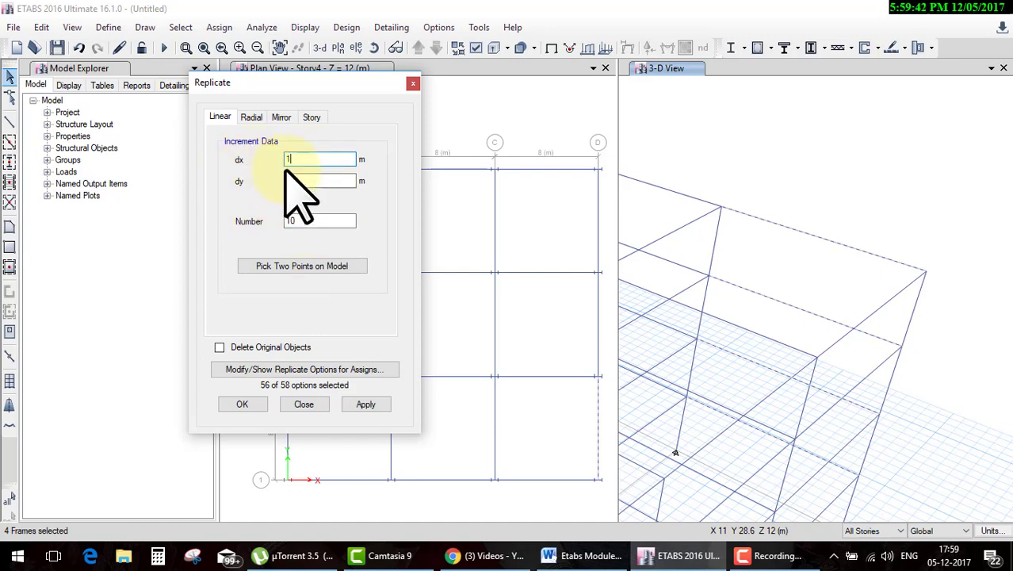
{"action": "left_click_drag", "start_coordinate": [310, 220], "coordinate": [255, 222]}
{"action": "type", "text": "3"}
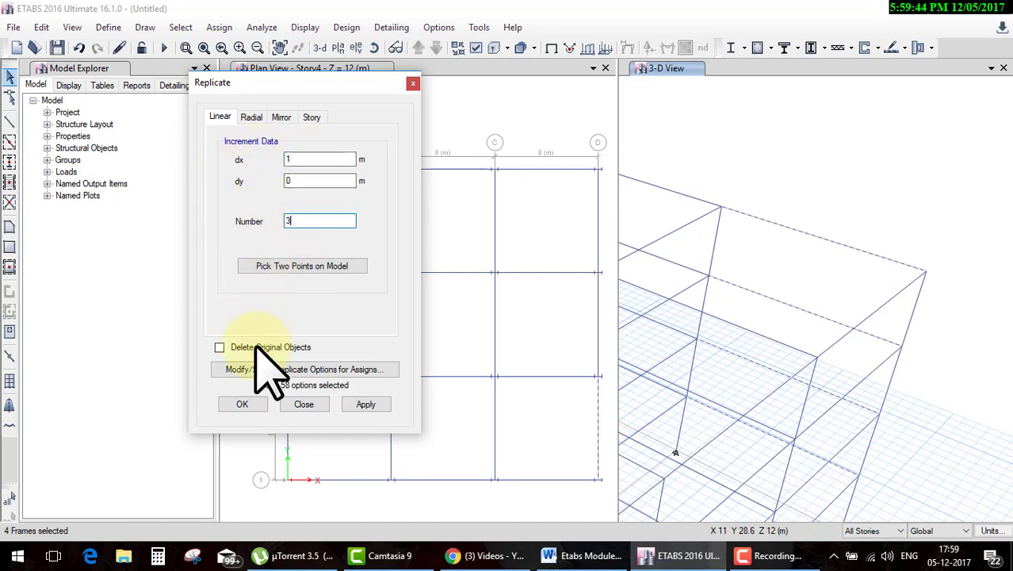
{"action": "left_click", "coordinate": [245, 402]}
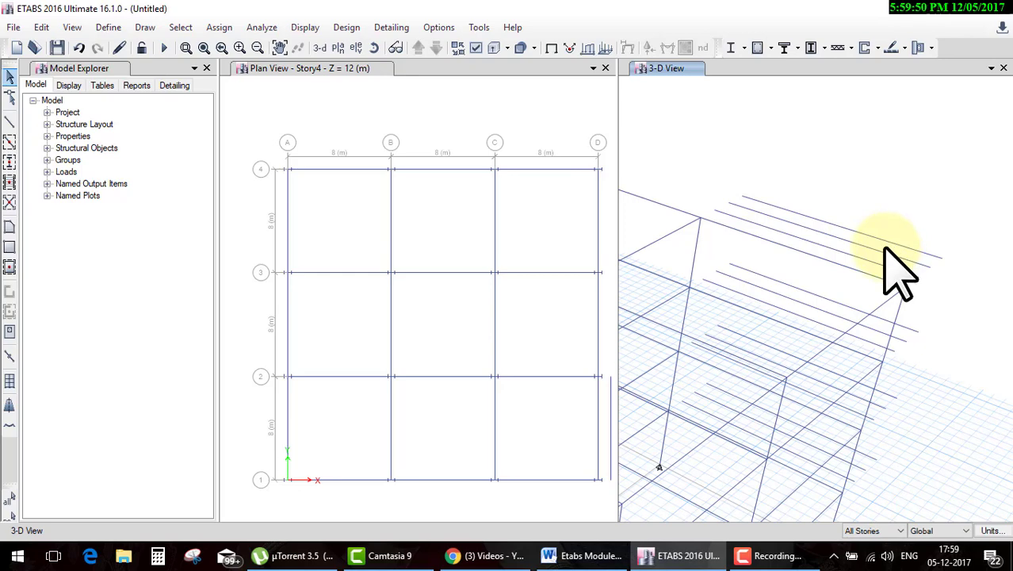
Reselect the top beam and replicate again with Delete Original Objects ticked.
{"action": "left_click", "coordinate": [845, 245]}
{"action": "key", "text": "ctrl+r"}
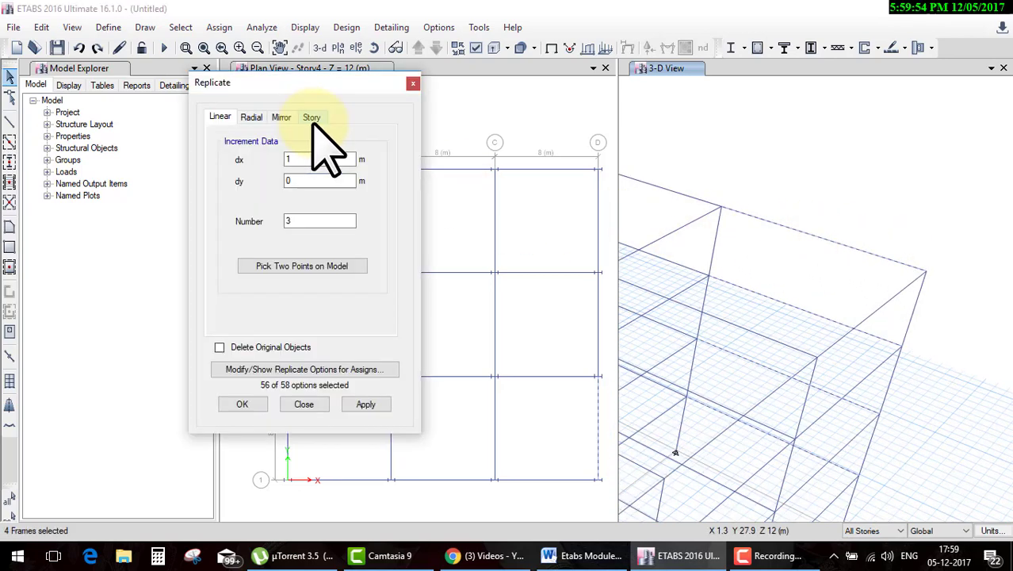
{"action": "left_click", "coordinate": [252, 347]}
{"action": "left_click", "coordinate": [253, 406]}
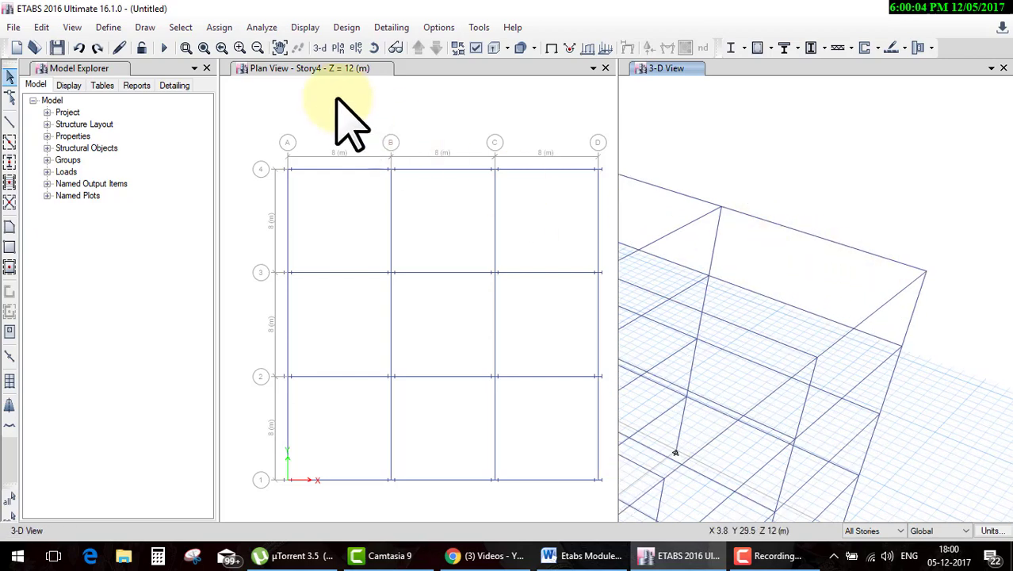
{"action": "key", "text": "ctrl+r"}
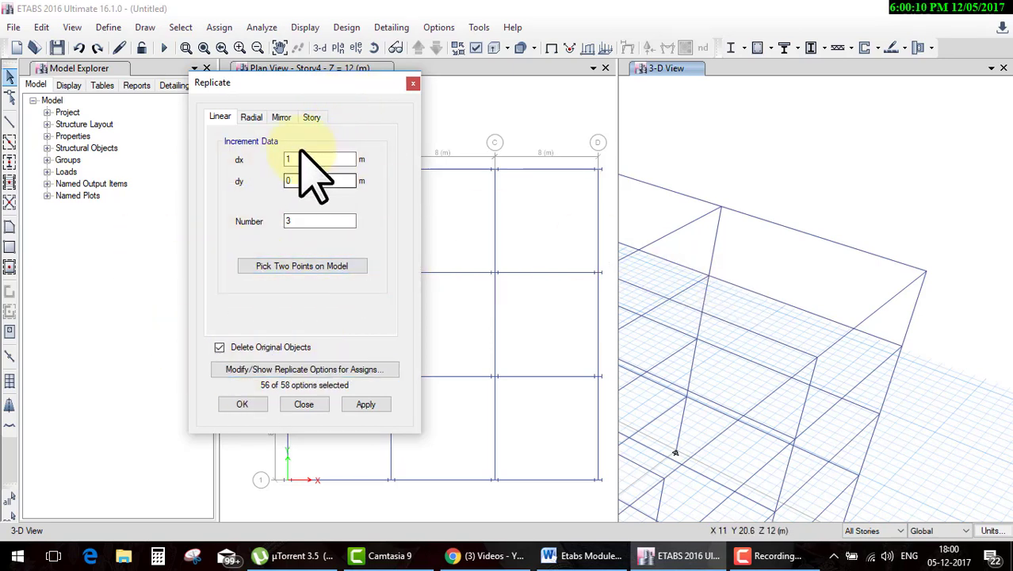
Switch to Radial replication (about centre, 90°, Number 3) and select the top beam in 3-D.
{"action": "left_click", "coordinate": [251, 118]}
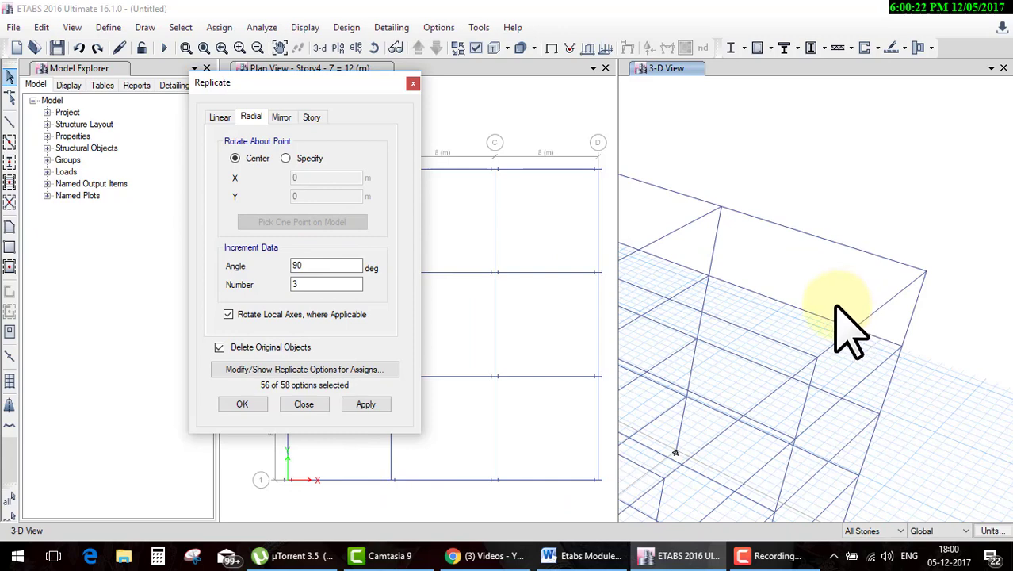
{"action": "left_click", "coordinate": [838, 266]}
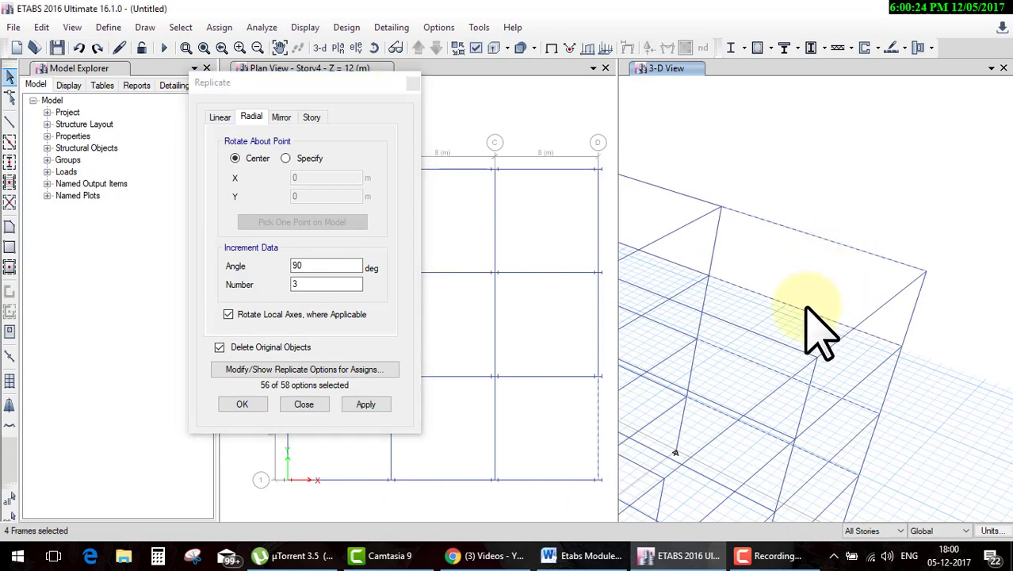
{"action": "scroll", "coordinate": [808, 317], "scroll_direction": "down", "scroll_amount": 3}
{"action": "scroll", "coordinate": [854, 295], "scroll_direction": "up", "scroll_amount": 2}
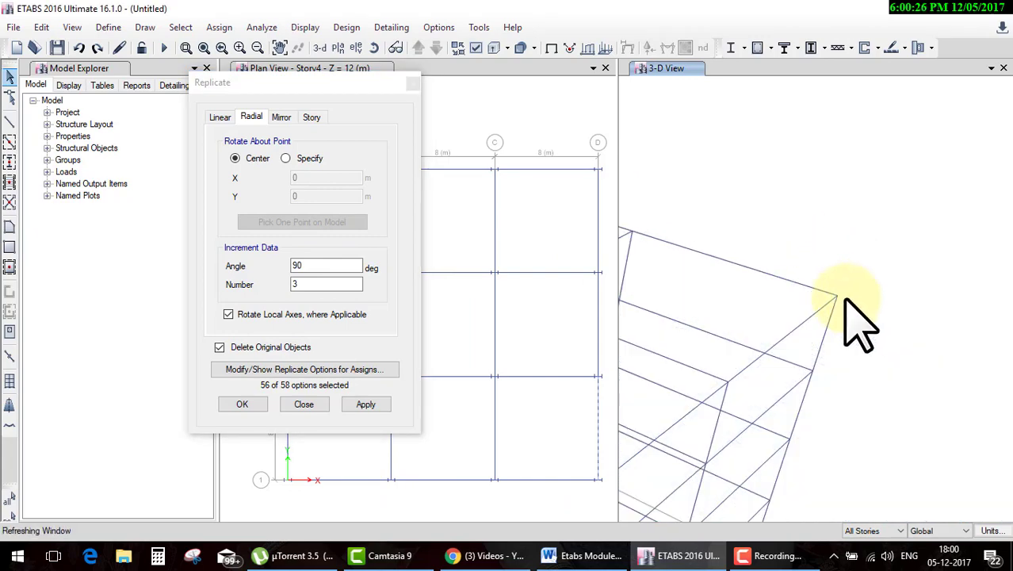
{"action": "scroll", "coordinate": [840, 296], "scroll_direction": "up", "scroll_amount": 2}
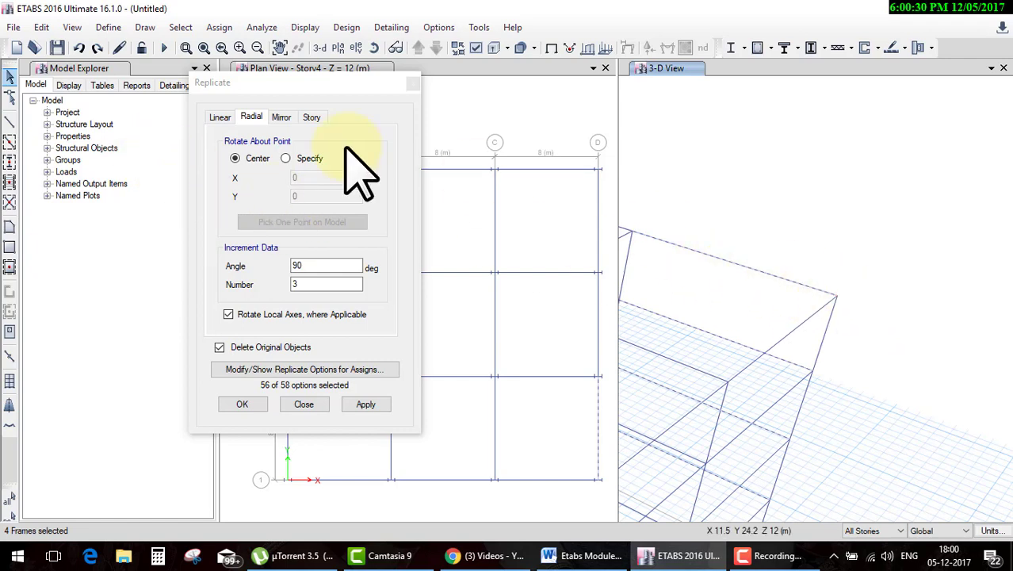
Pivot the radial copies on picked grid point X 24, Y 0 at 90°, Number 3, and preview.
{"action": "left_click", "coordinate": [293, 159]}
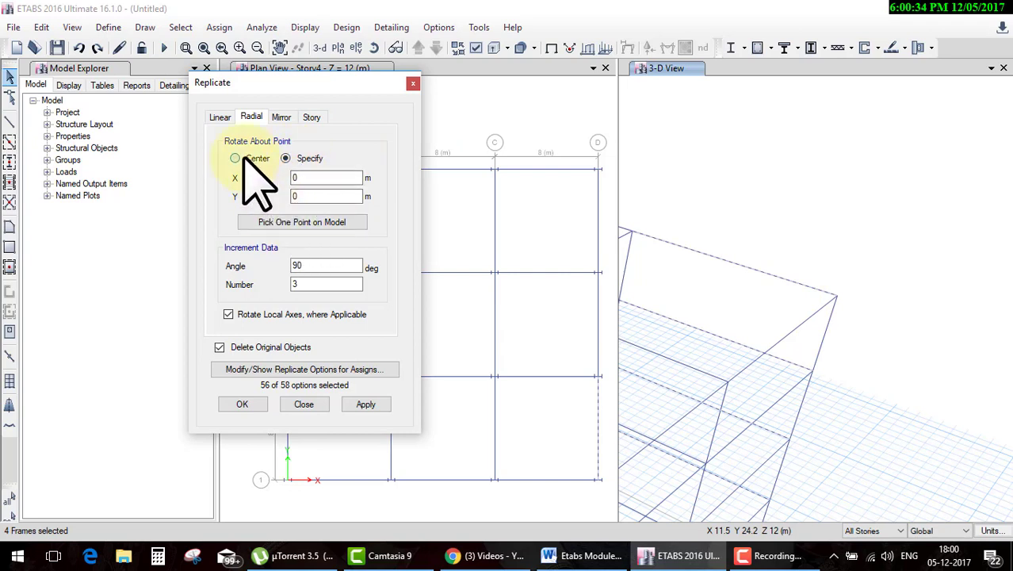
{"action": "left_click", "coordinate": [236, 158]}
{"action": "left_click", "coordinate": [305, 160]}
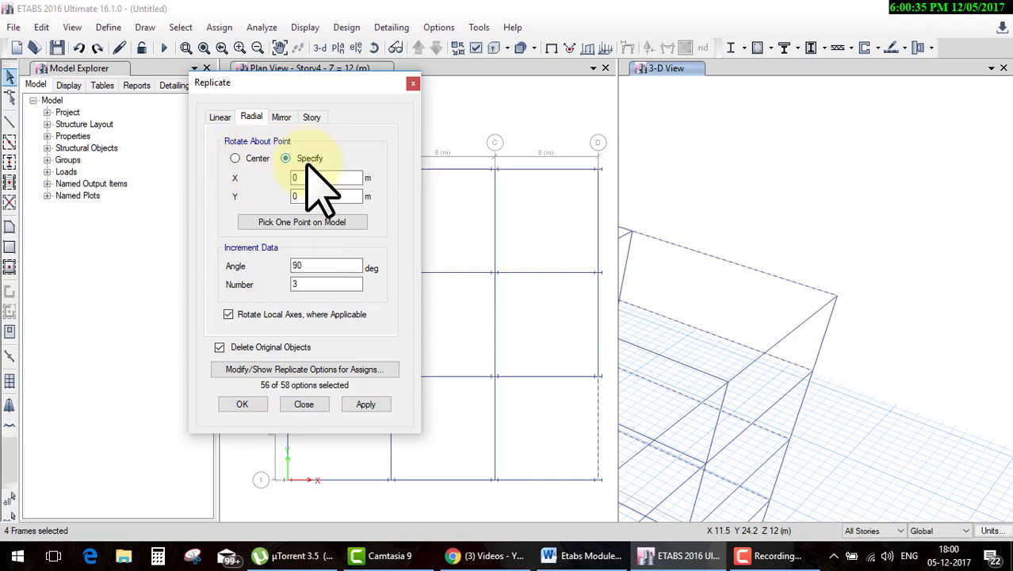
{"action": "left_click", "coordinate": [294, 222]}
{"action": "left_click", "coordinate": [836, 299]}
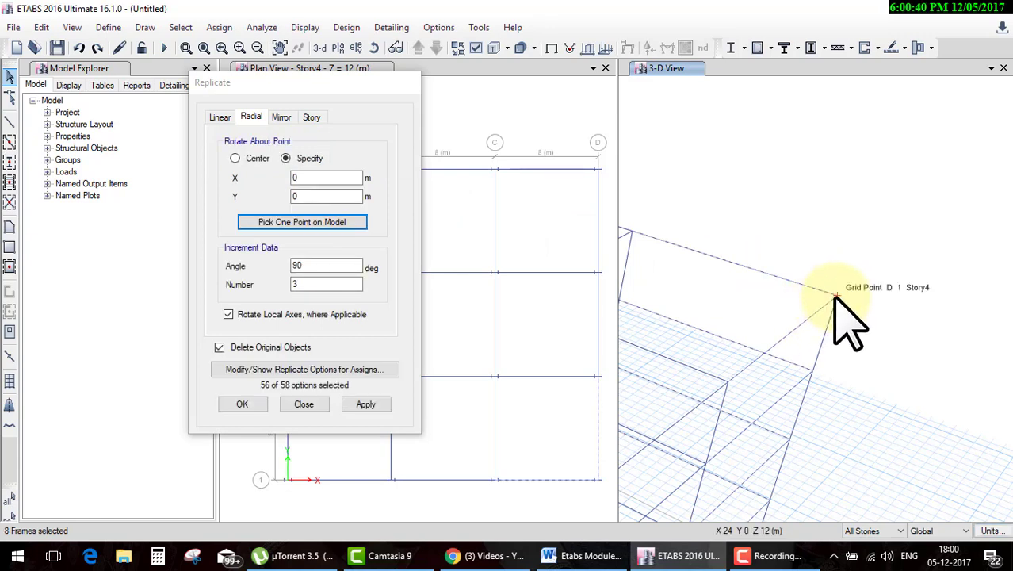
{"action": "left_click", "coordinate": [299, 223]}
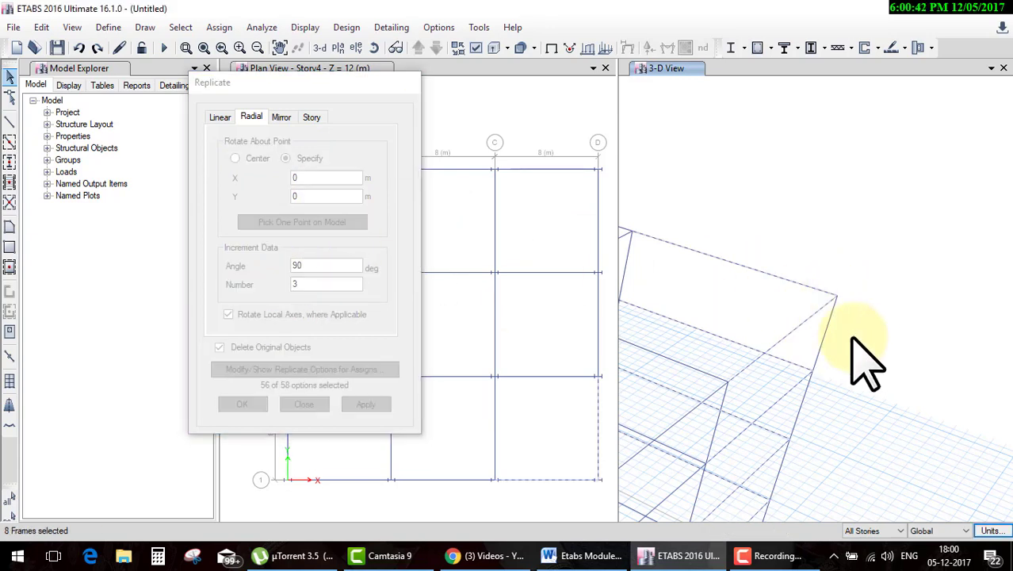
{"action": "left_click", "coordinate": [837, 297]}
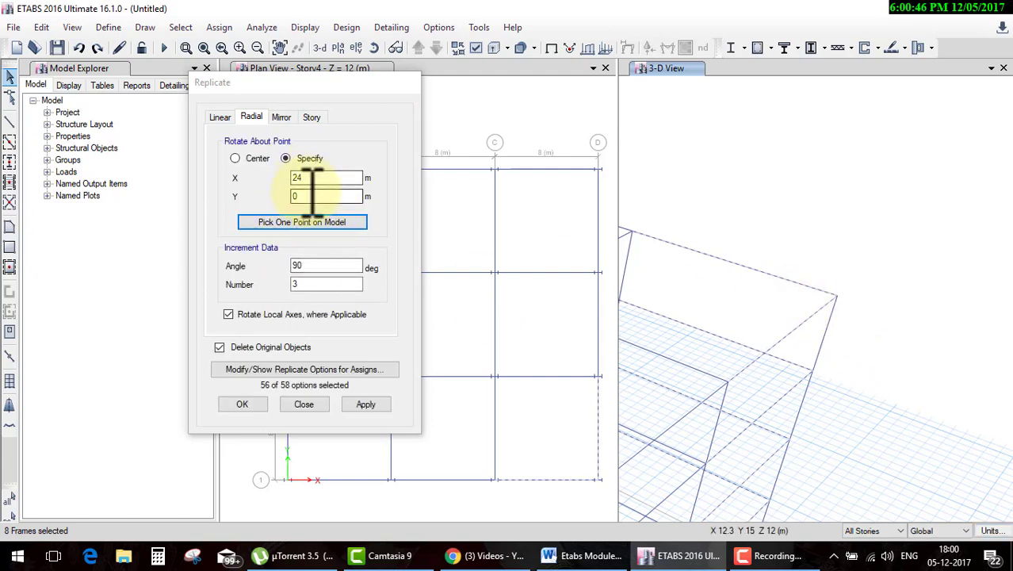
{"action": "left_click", "coordinate": [232, 404]}
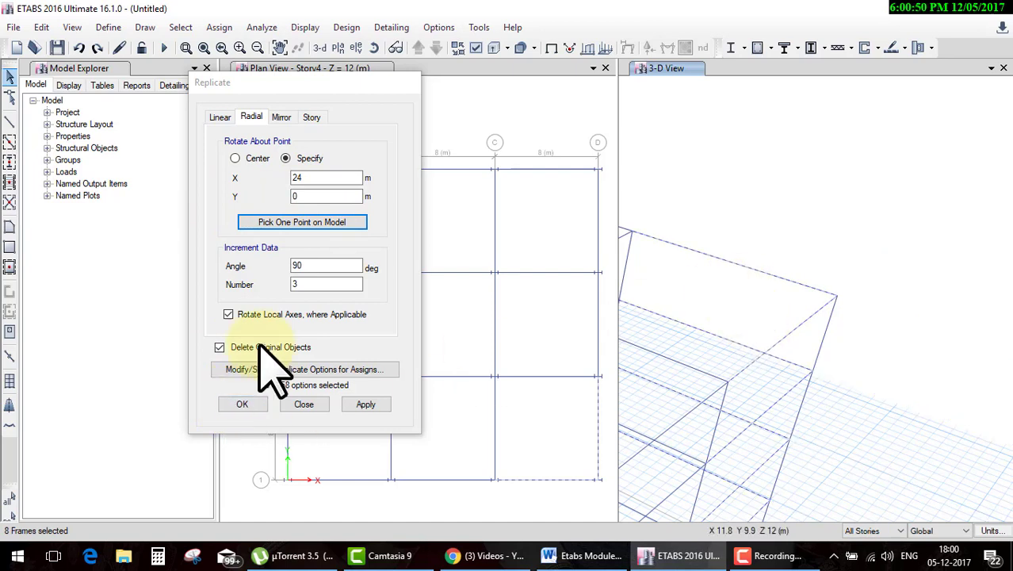
{"action": "left_click", "coordinate": [242, 405]}
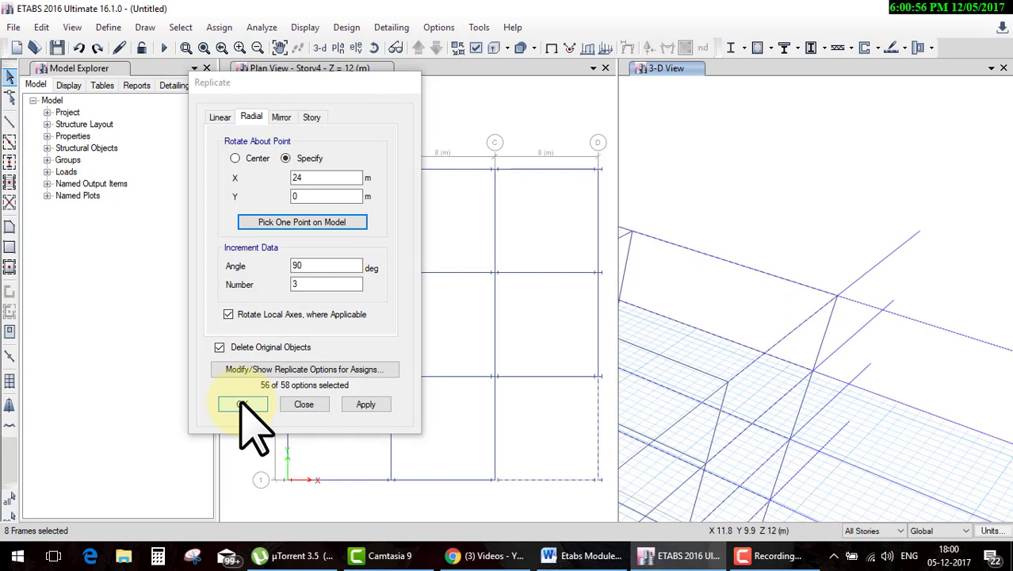
Replace the 90° radial angle with 5 and preview the rotated copies.
{"action": "left_click_drag", "start_coordinate": [321, 268], "coordinate": [276, 265]}
{"action": "type", "text": "5"}
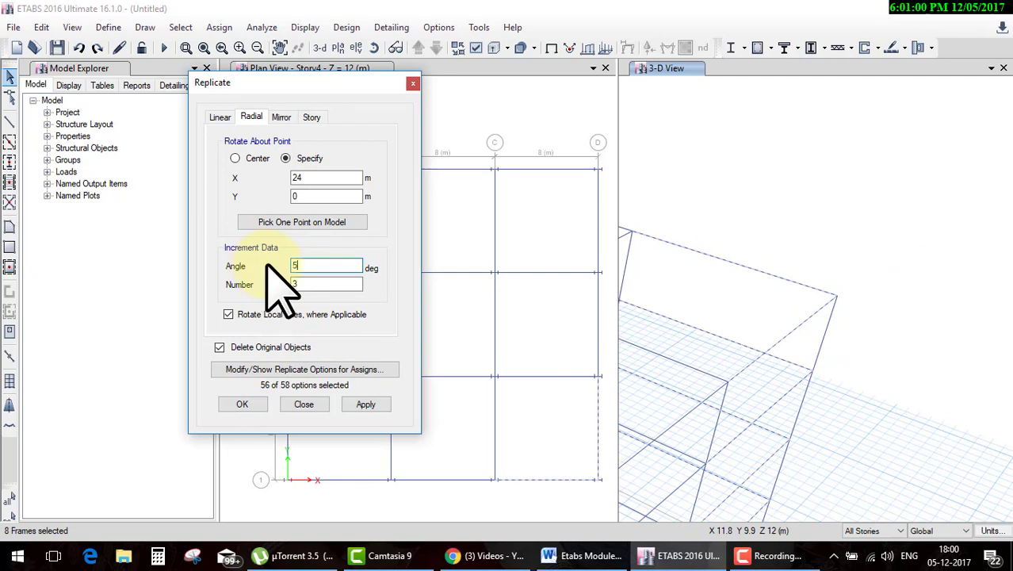
{"action": "left_click", "coordinate": [238, 405]}
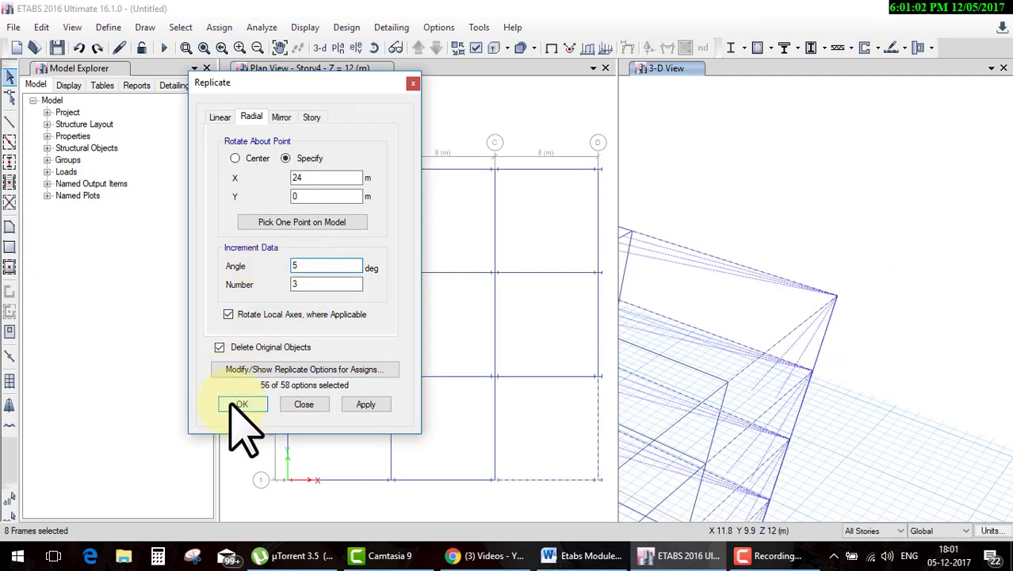
{"action": "left_click_drag", "start_coordinate": [327, 270], "coordinate": [155, 293]}
{"action": "type", "text": "-"}
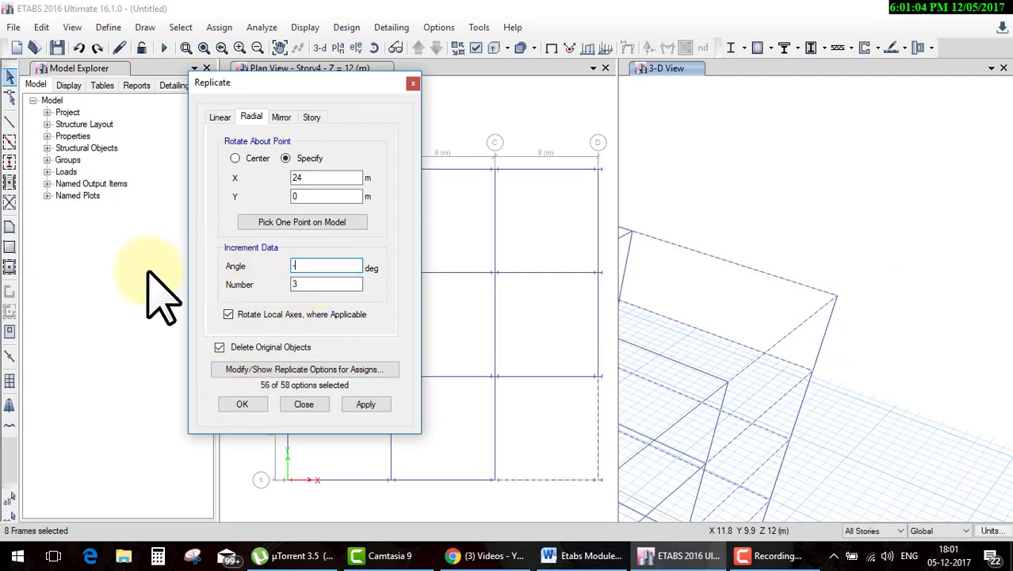
{"action": "type", "text": "5"}
{"action": "left_click", "coordinate": [238, 404]}
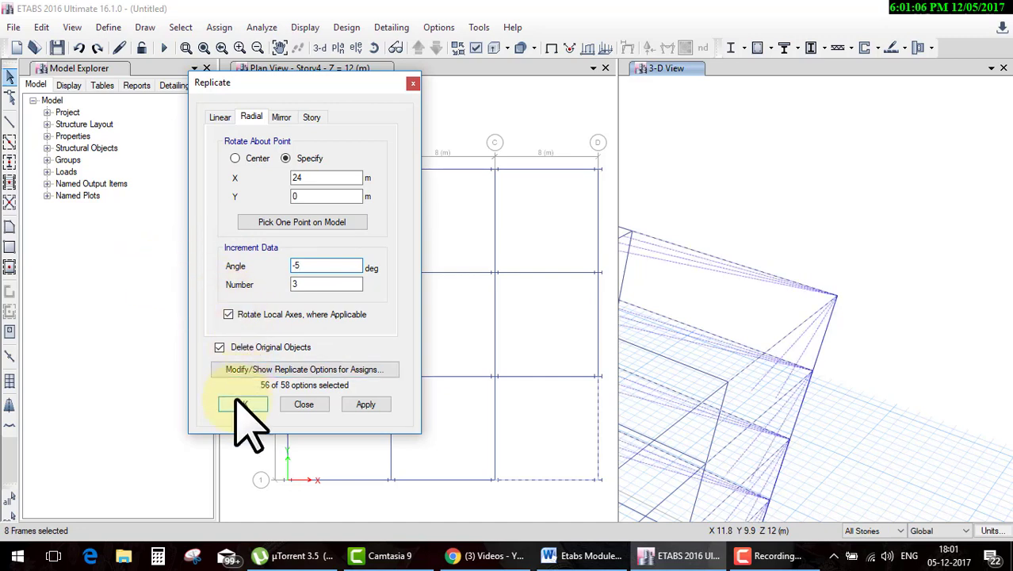
{"action": "left_click", "coordinate": [302, 284]}
{"action": "left_click", "coordinate": [246, 405]}
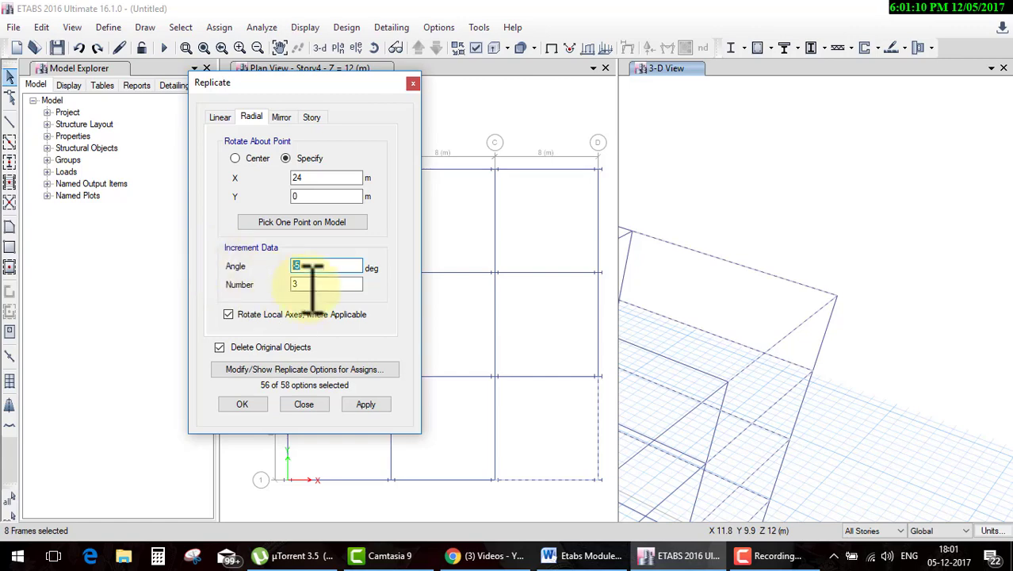
Set the radial angle to -5° with 10 copies and preview them.
{"action": "type", "text": "-5"}
{"action": "key", "text": "Tab"}
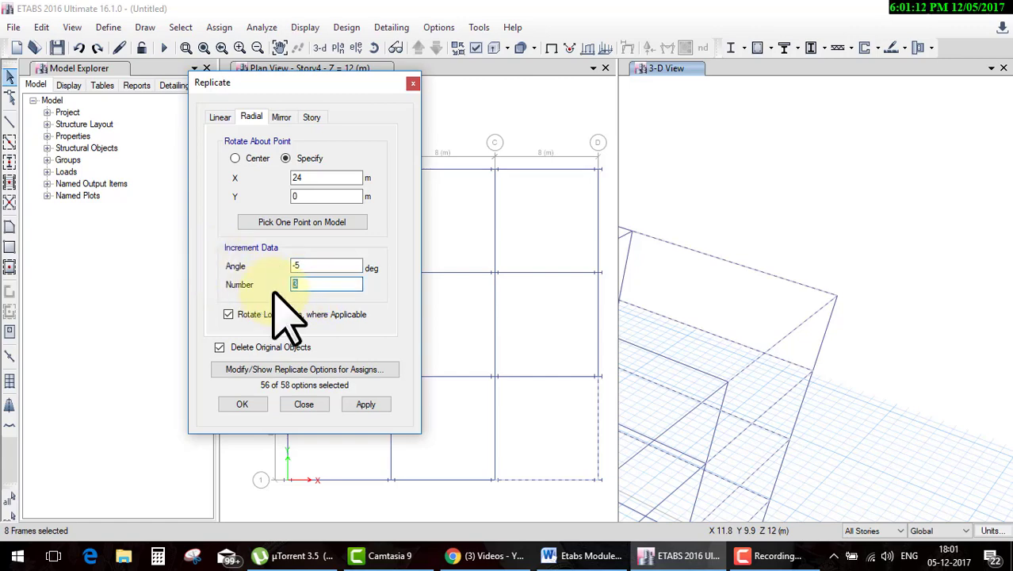
{"action": "type", "text": "10"}
{"action": "left_click", "coordinate": [324, 266]}
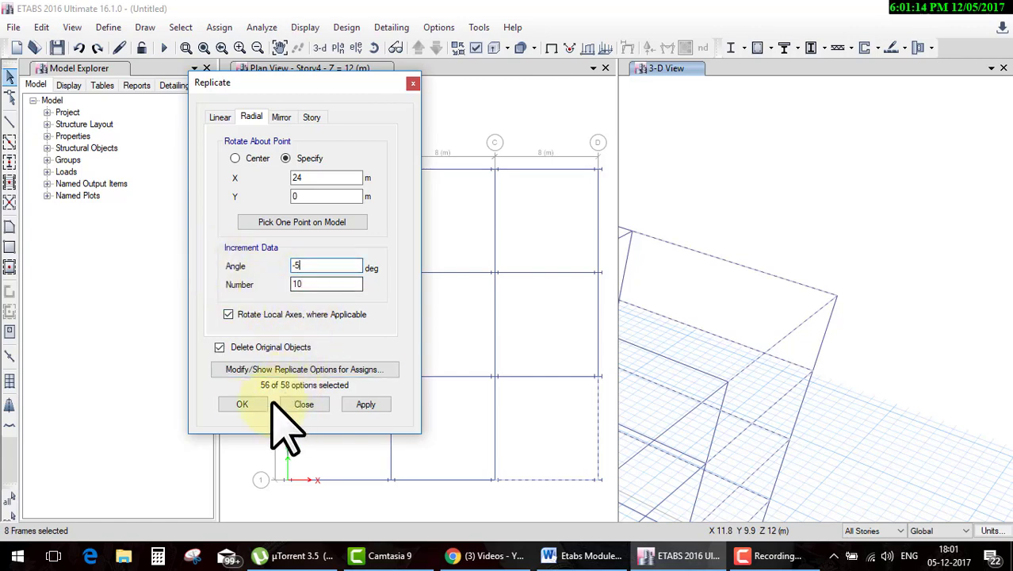
{"action": "left_click", "coordinate": [258, 405]}
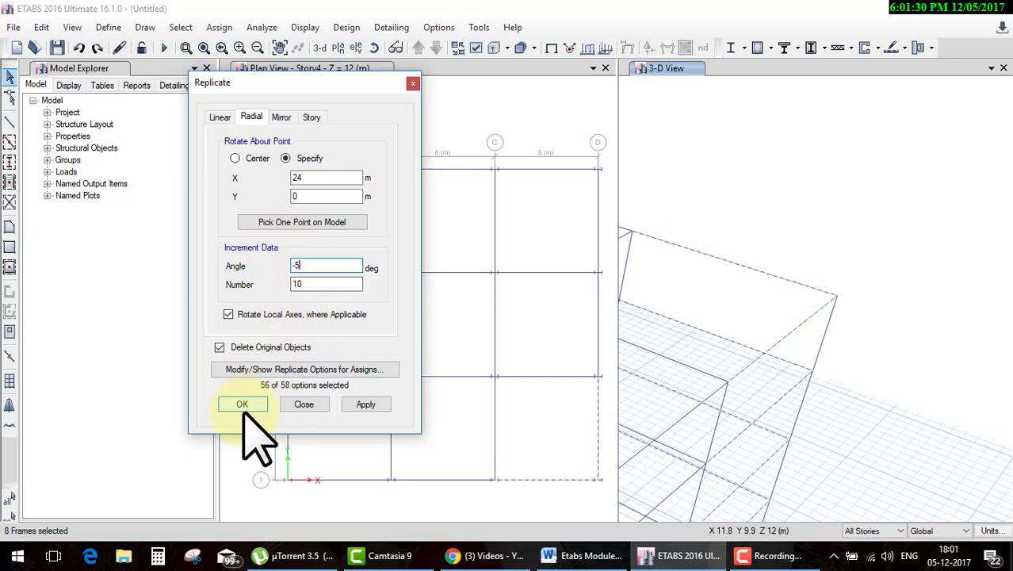
{"action": "left_click", "coordinate": [244, 406]}
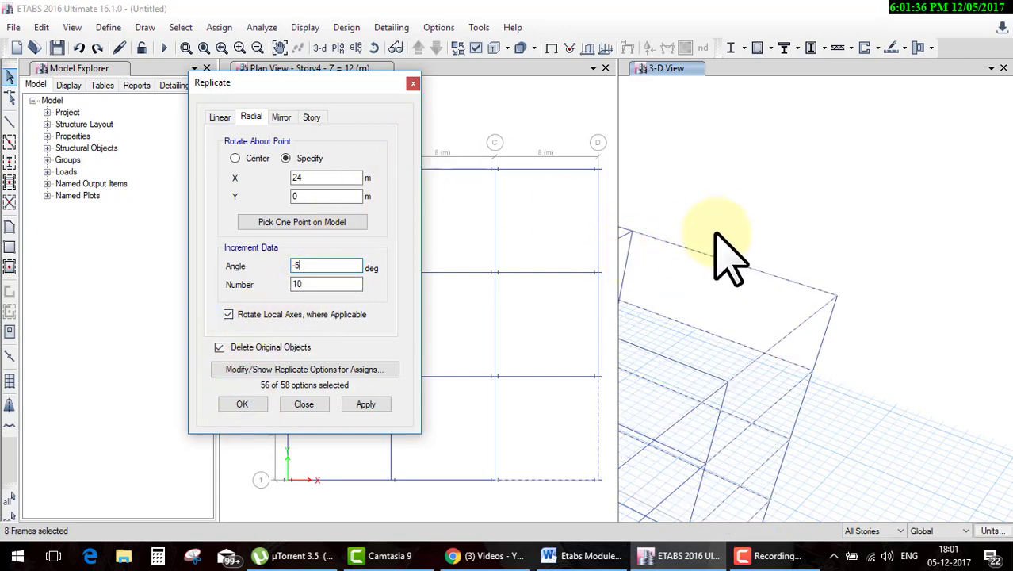
Pick the corner joint at X 0, Y 24 as pivot and enlarge the 3-D view.
{"action": "scroll", "coordinate": [872, 278], "scroll_direction": "down", "scroll_amount": 5}
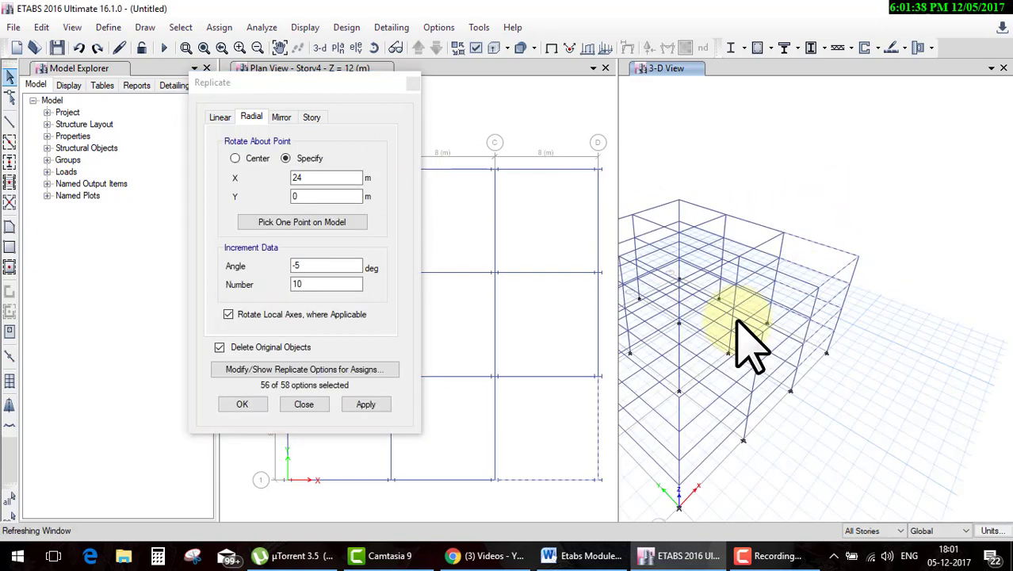
{"action": "mouse_move", "coordinate": [860, 333]}
{"action": "middle_mouse_down", "text": "shift"}
{"action": "mouse_move", "coordinate": [708, 331]}
{"action": "mouse_move", "coordinate": [679, 267]}
{"action": "middle_mouse_up", "text": "shift"}
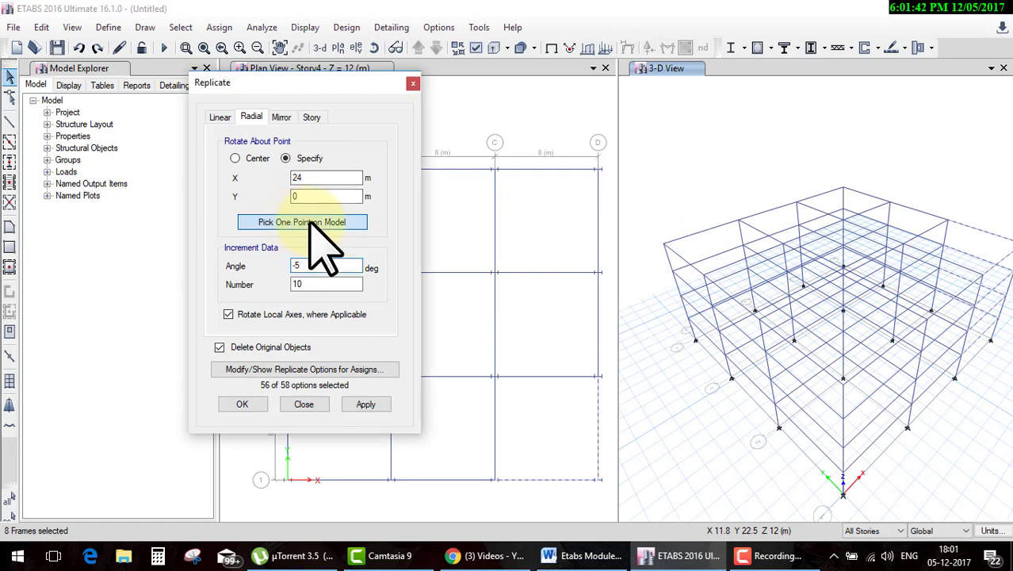
{"action": "left_click", "coordinate": [330, 222]}
{"action": "left_click", "coordinate": [666, 246]}
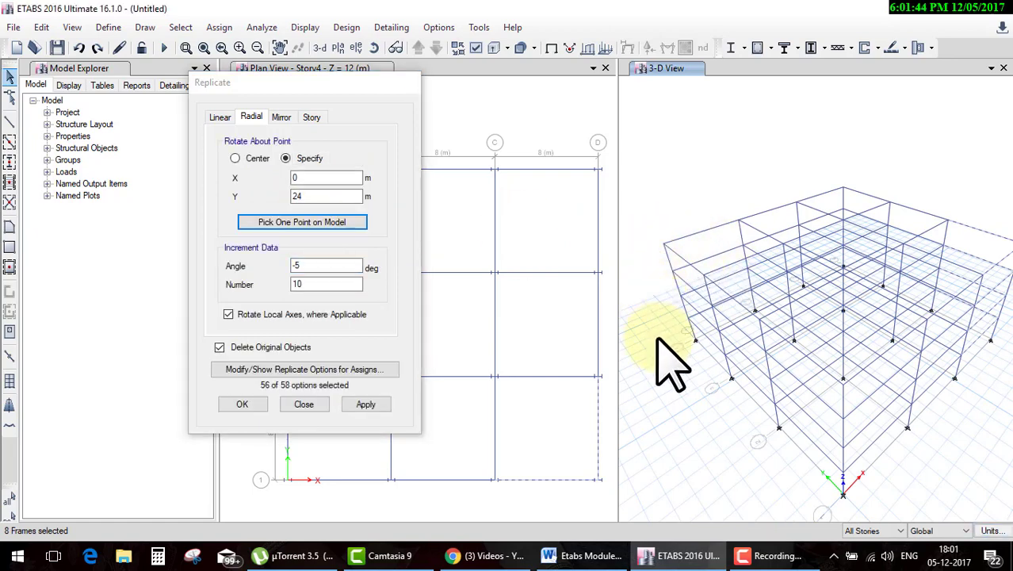
{"action": "scroll", "coordinate": [674, 359], "scroll_direction": "down", "scroll_amount": 5}
{"action": "scroll", "coordinate": [754, 372], "scroll_direction": "up", "scroll_amount": 1}
{"action": "scroll", "coordinate": [697, 373], "scroll_direction": "up", "scroll_amount": 2}
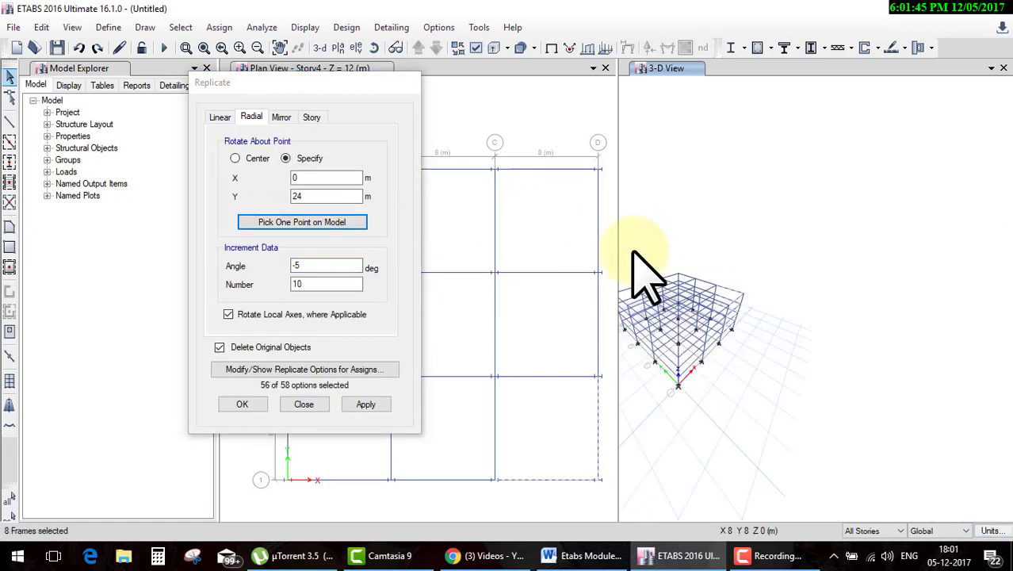
{"action": "left_click", "coordinate": [606, 68]}
{"action": "scroll", "coordinate": [666, 339], "scroll_direction": "up", "scroll_amount": 3}
{"action": "middle_click_drag", "start_coordinate": [678, 305], "coordinate": [809, 316]}
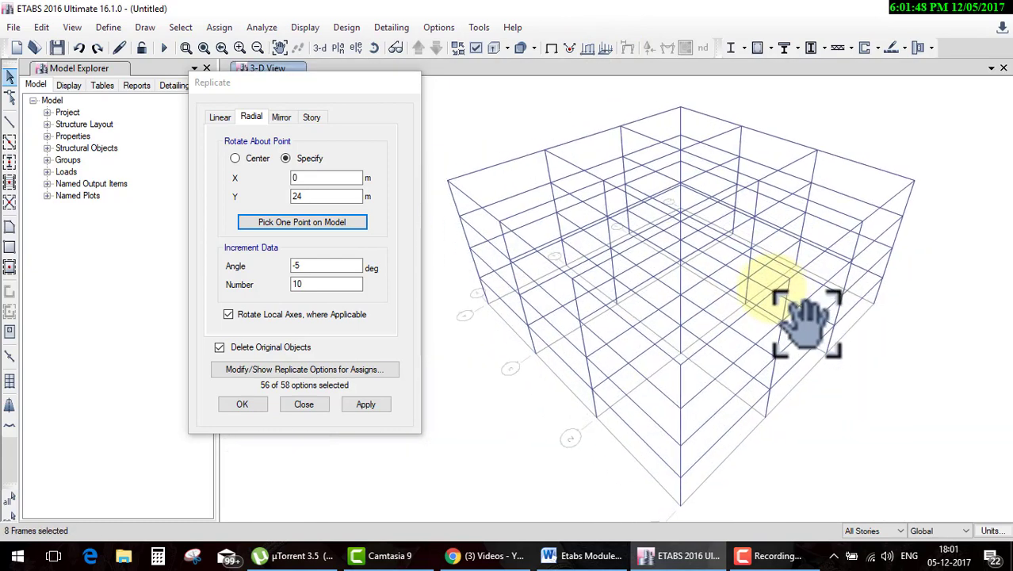
{"action": "left_click", "coordinate": [464, 183]}
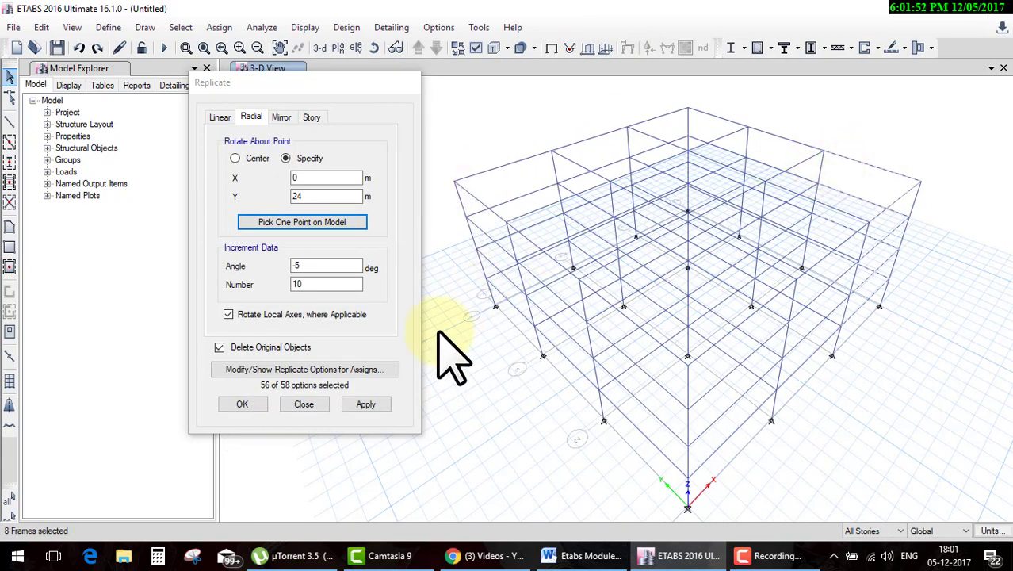
{"action": "left_click", "coordinate": [244, 402]}
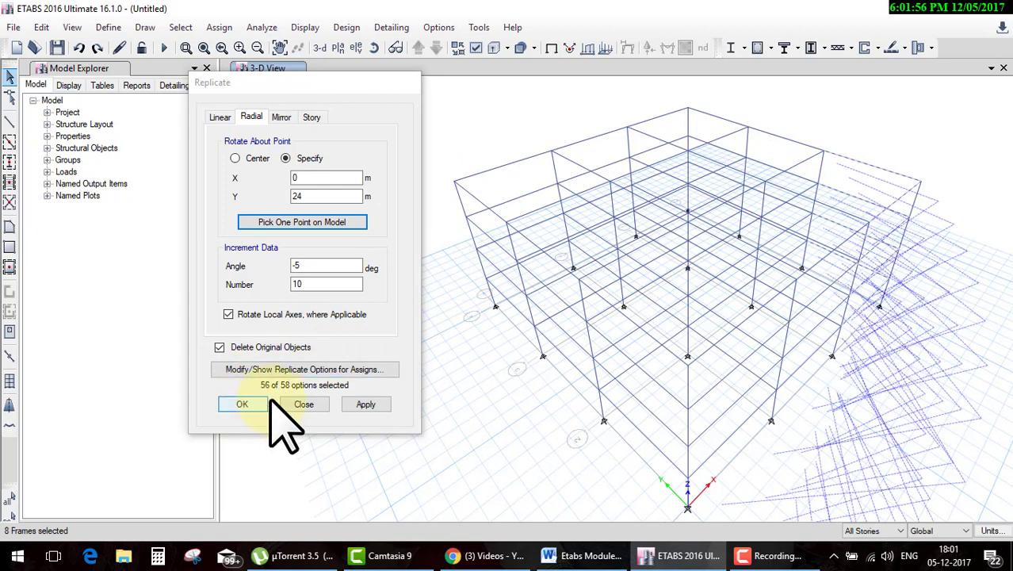
Enter 360/5 so the radial replication makes 72 copies, and preview them.
{"action": "left_click_drag", "start_coordinate": [328, 283], "coordinate": [247, 289]}
{"action": "type", "text": "360/5"}
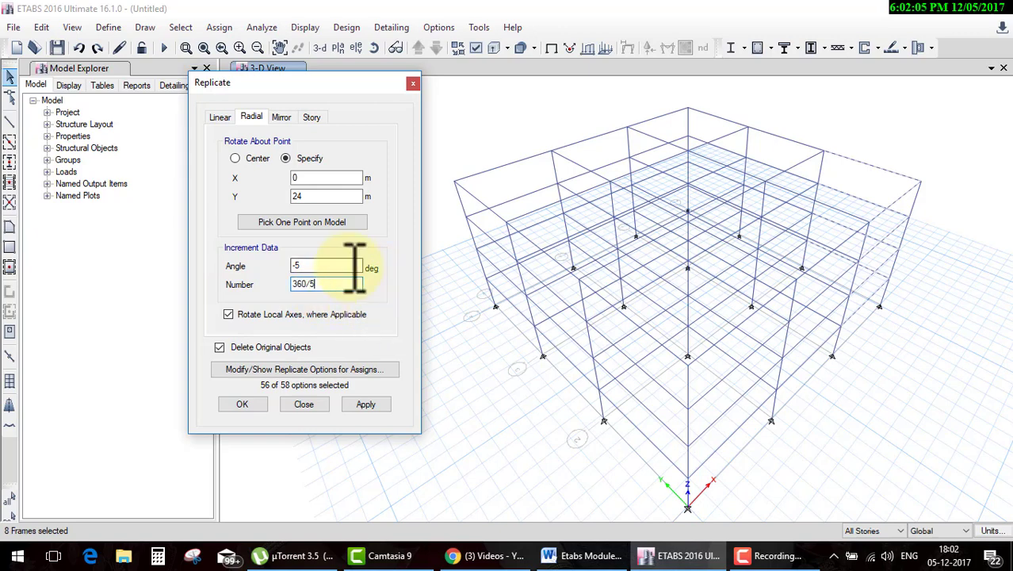
{"action": "left_click", "coordinate": [312, 267]}
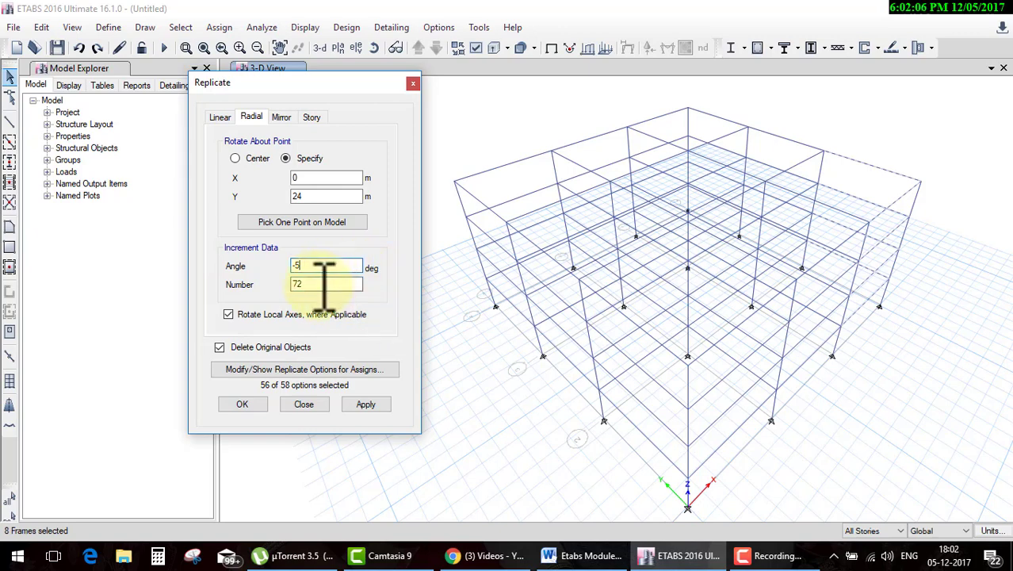
{"action": "left_click", "coordinate": [244, 406]}
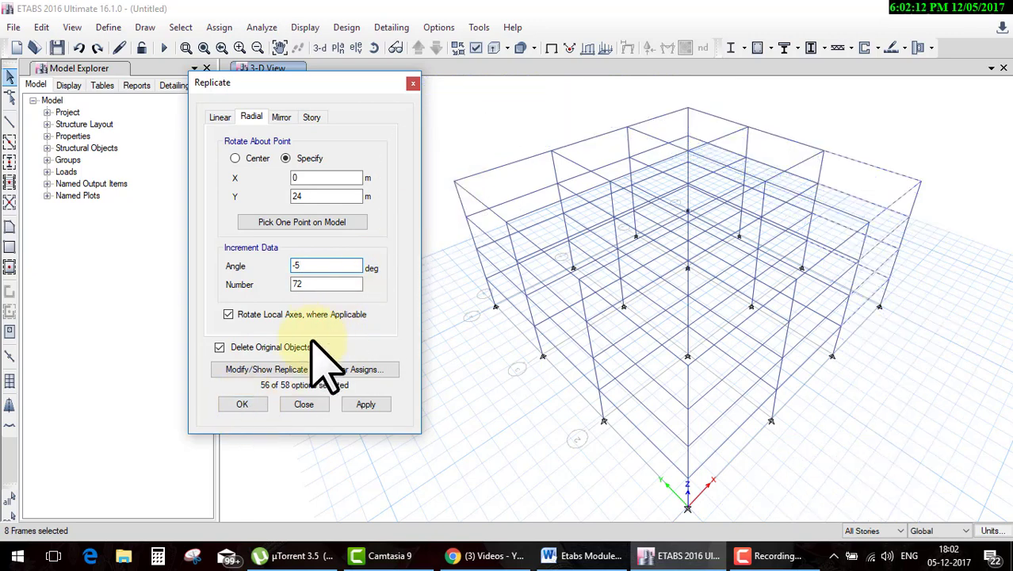
{"action": "left_click", "coordinate": [252, 407]}
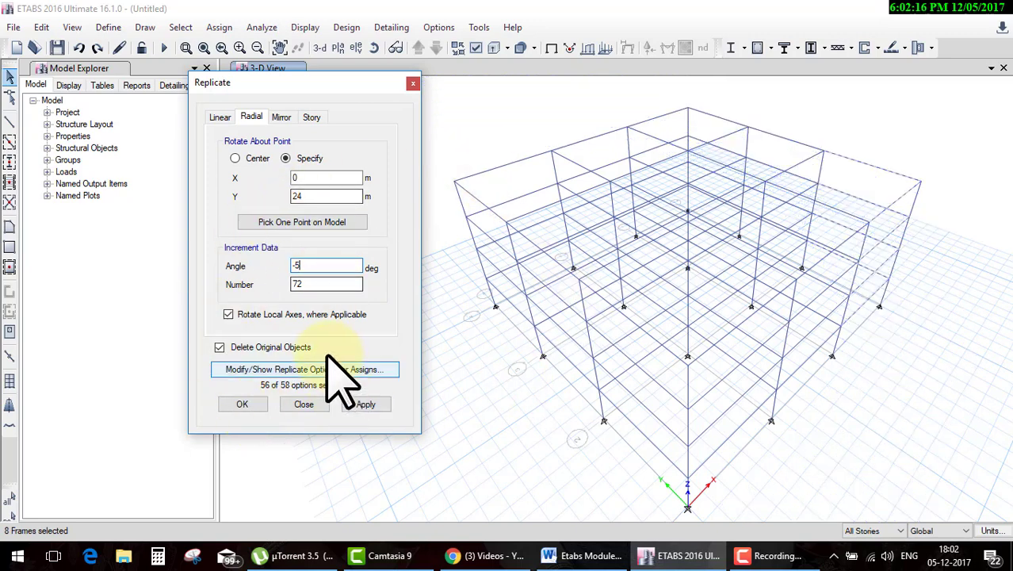
Rotate the 72 copies about the selection's centre instead and preview them.
{"action": "left_click", "coordinate": [235, 158]}
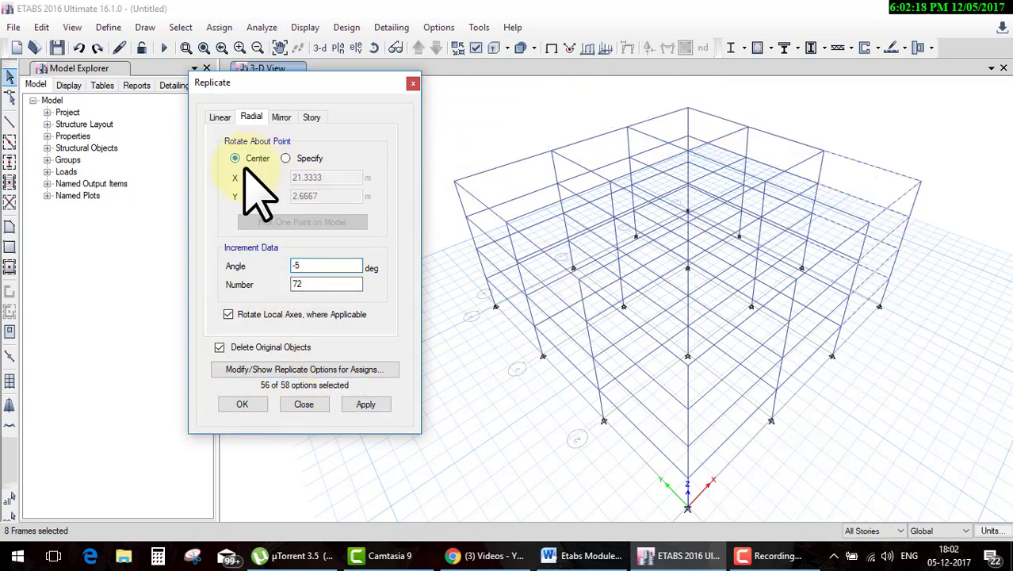
{"action": "left_click", "coordinate": [246, 404]}
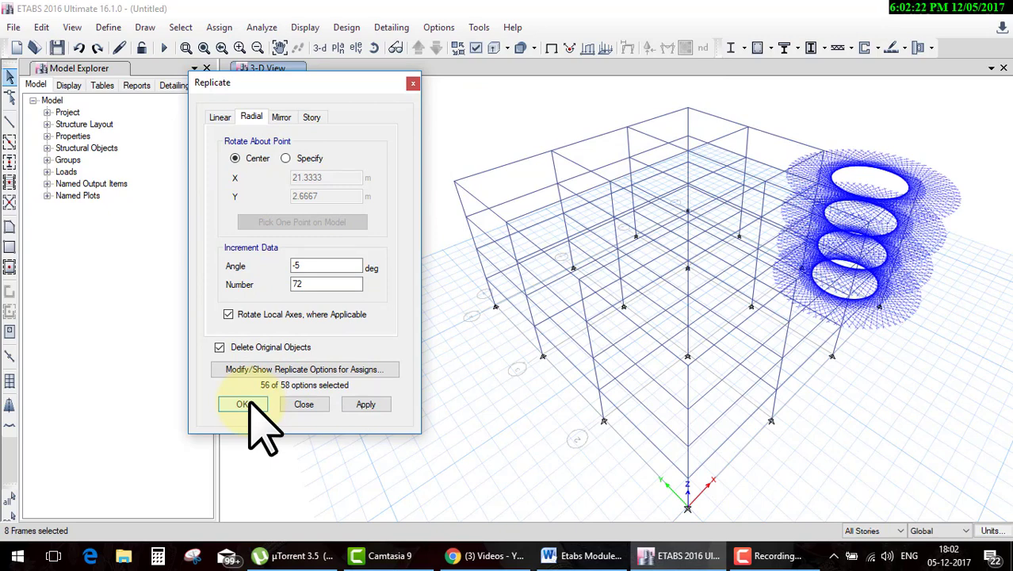
{"action": "left_click", "coordinate": [245, 404]}
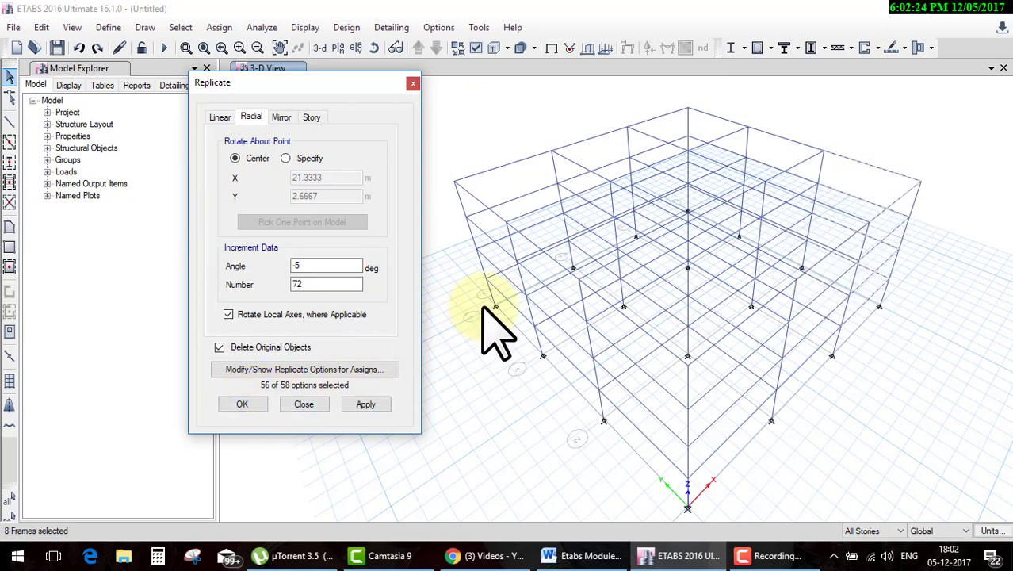
{"action": "left_click", "coordinate": [290, 118]}
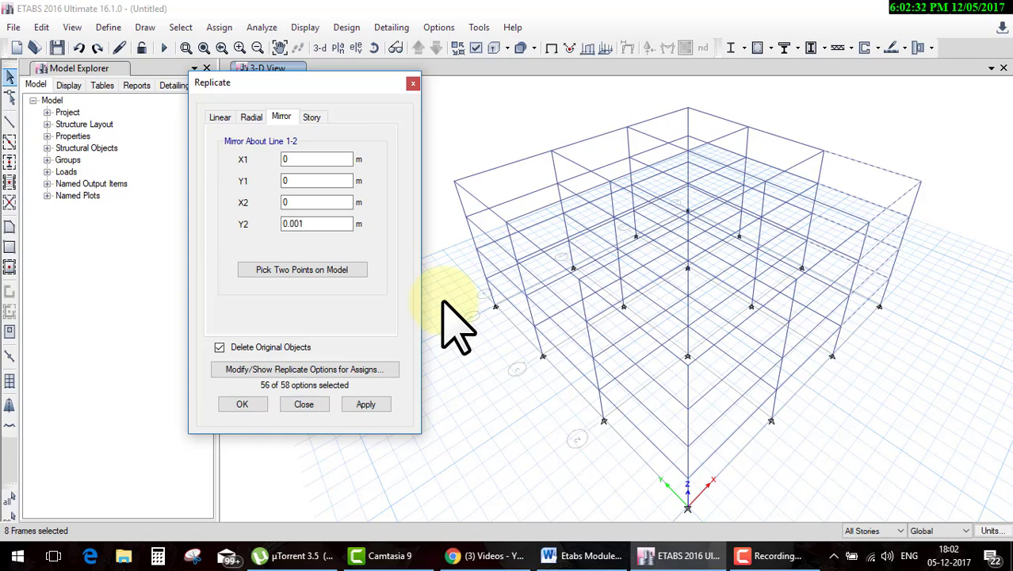
Pick points (24,0) and (24,8) on the model as the mirror line at X 24.
{"action": "left_click", "coordinate": [360, 271]}
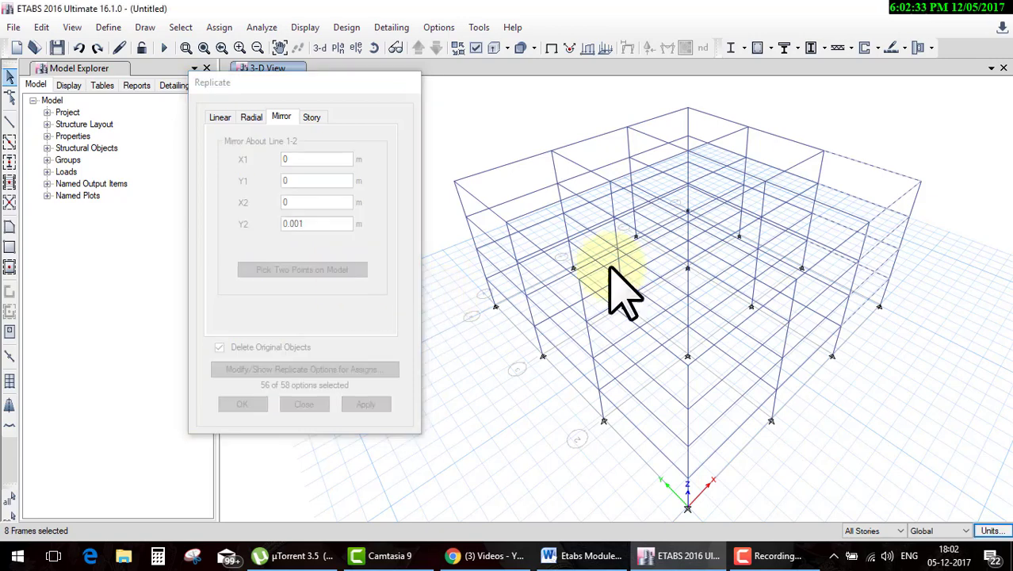
{"action": "left_click", "coordinate": [920, 183]}
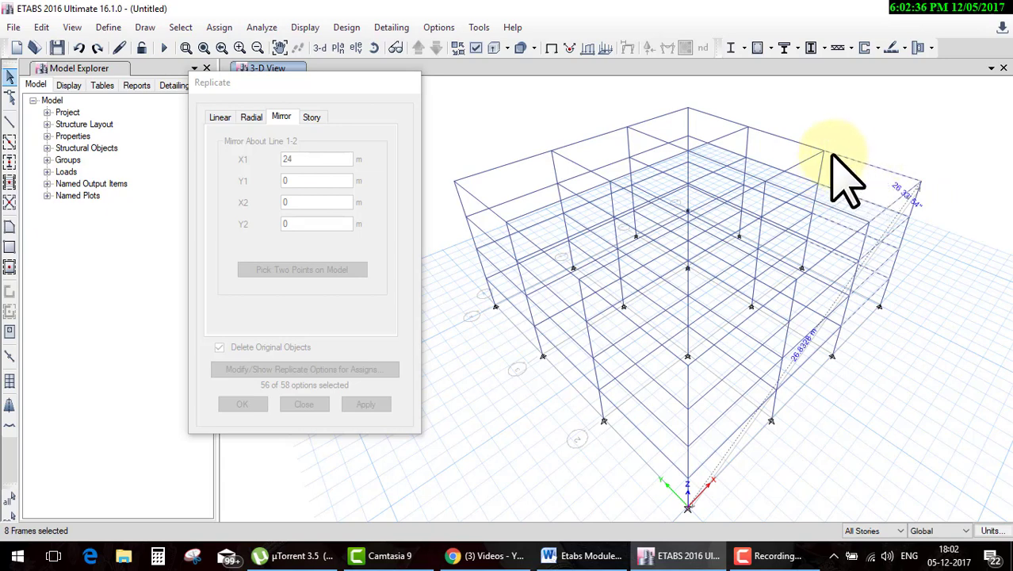
{"action": "left_click", "coordinate": [825, 153]}
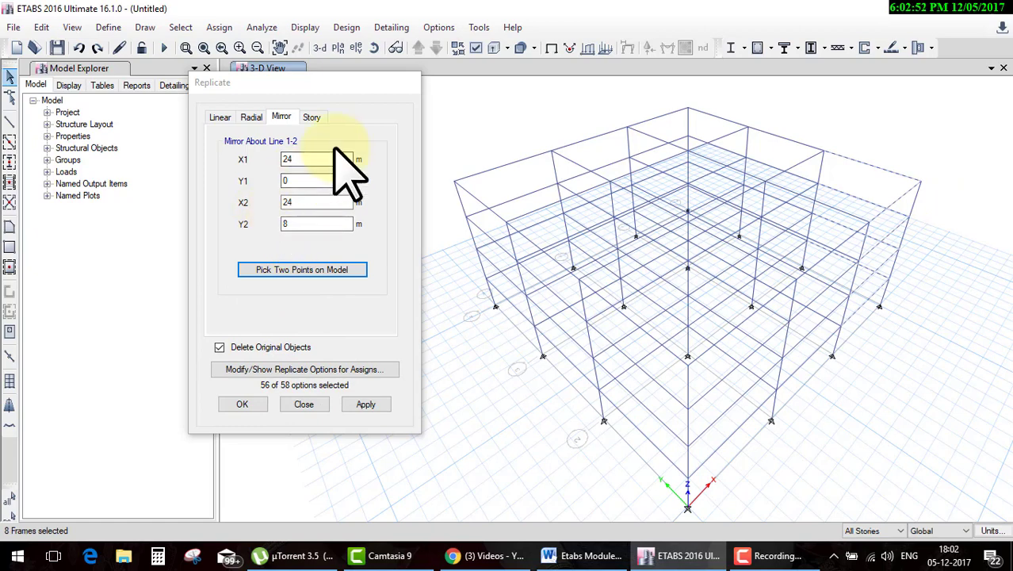
{"action": "left_click", "coordinate": [313, 118]}
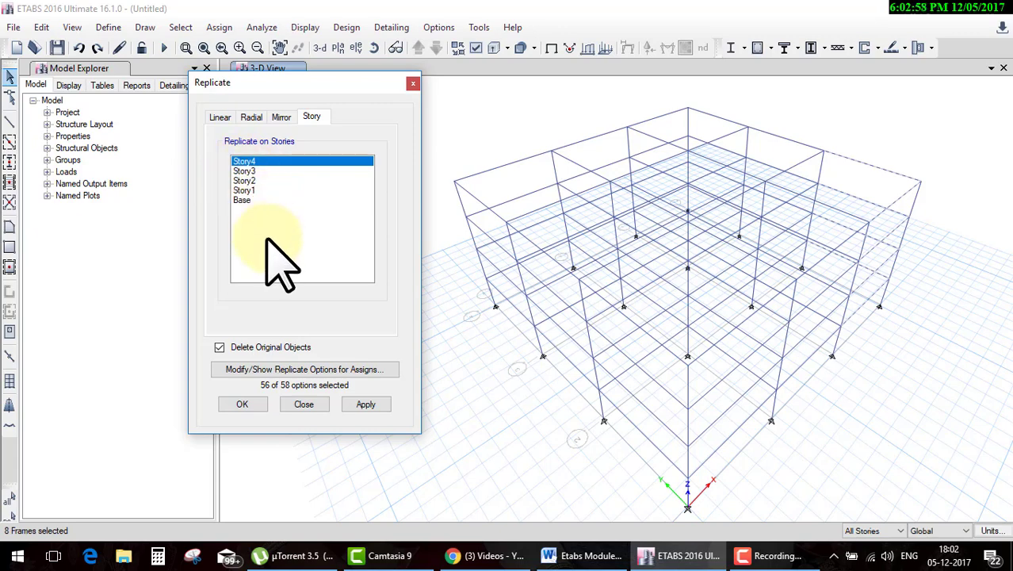
Try lower target storeys, return to Story4, and close Replicate without applying.
{"action": "left_click", "coordinate": [246, 171]}
{"action": "left_click", "coordinate": [244, 191]}
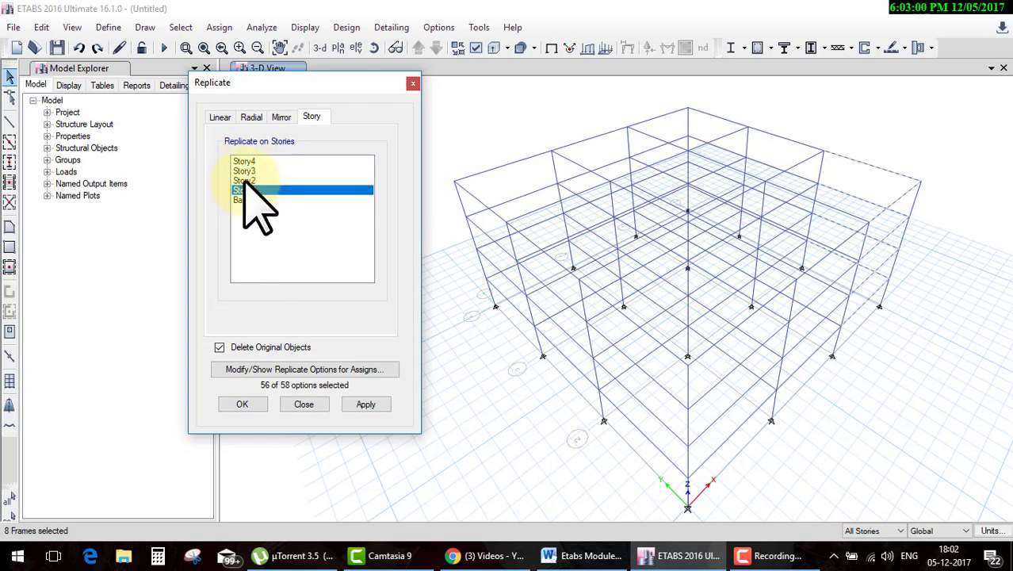
{"action": "left_click", "coordinate": [244, 181]}
{"action": "left_click", "coordinate": [247, 162]}
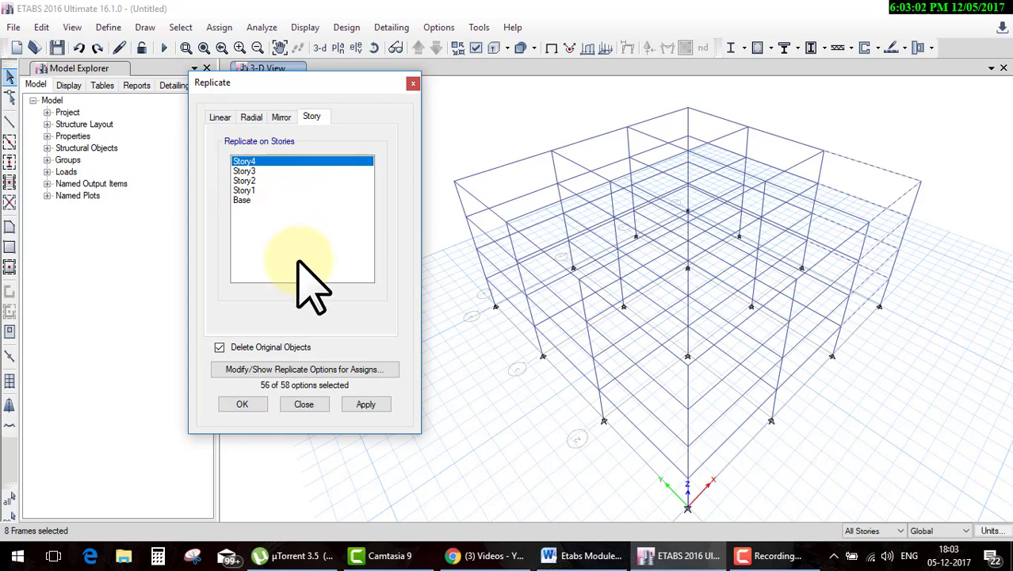
{"action": "left_click", "coordinate": [304, 404]}
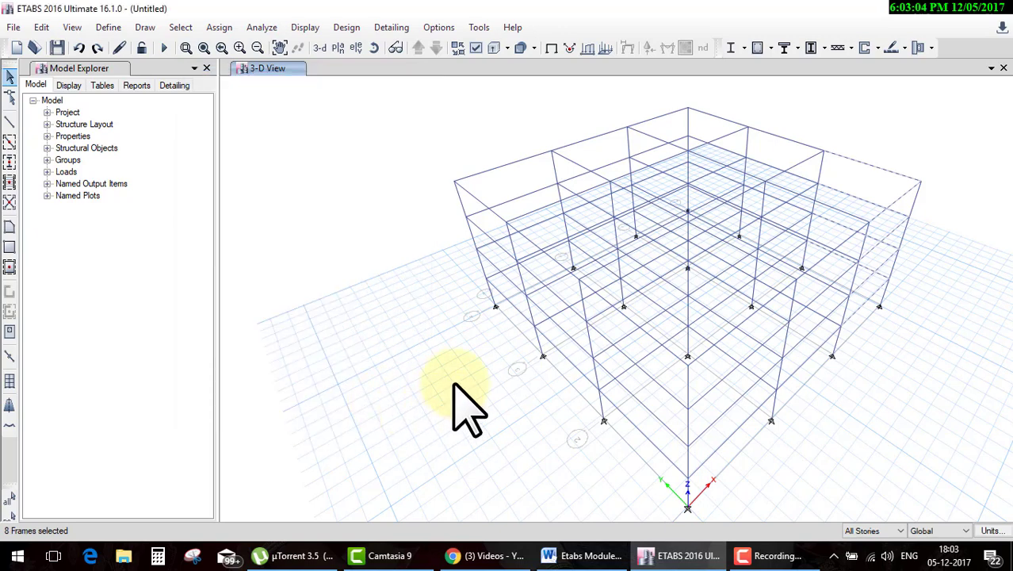
Quick-add storeys in Edit Stories and Grid Systems until the model reaches Story10.
{"action": "left_click", "coordinate": [42, 27]}
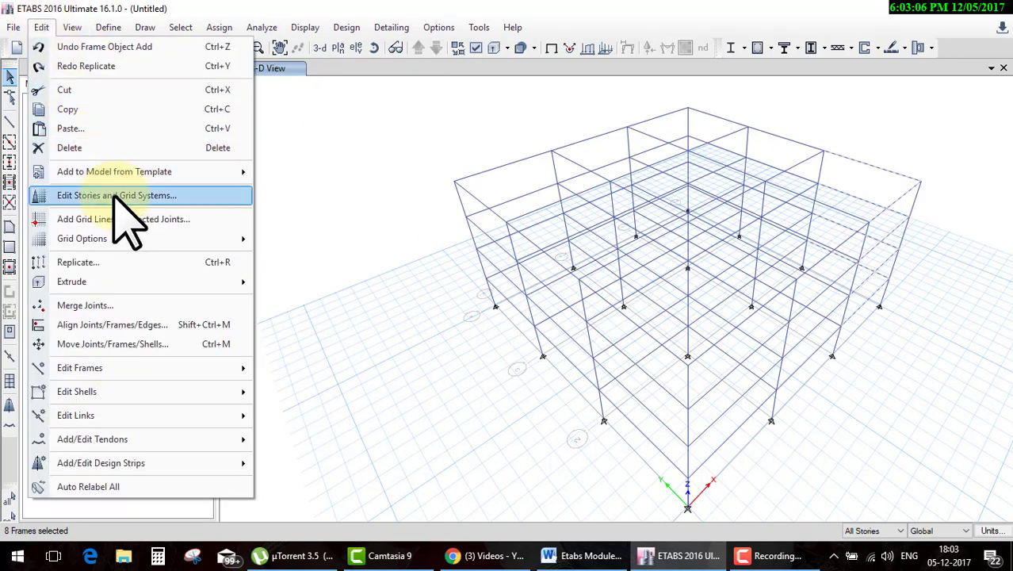
{"action": "left_click", "coordinate": [117, 195]}
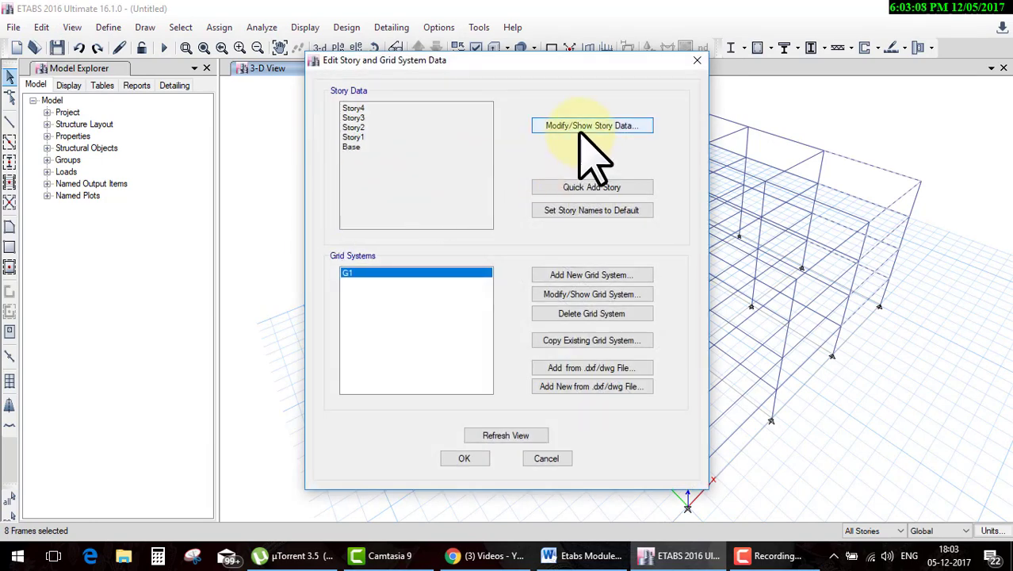
{"action": "left_click", "coordinate": [578, 189]}
{"action": "left_click", "coordinate": [578, 189]}
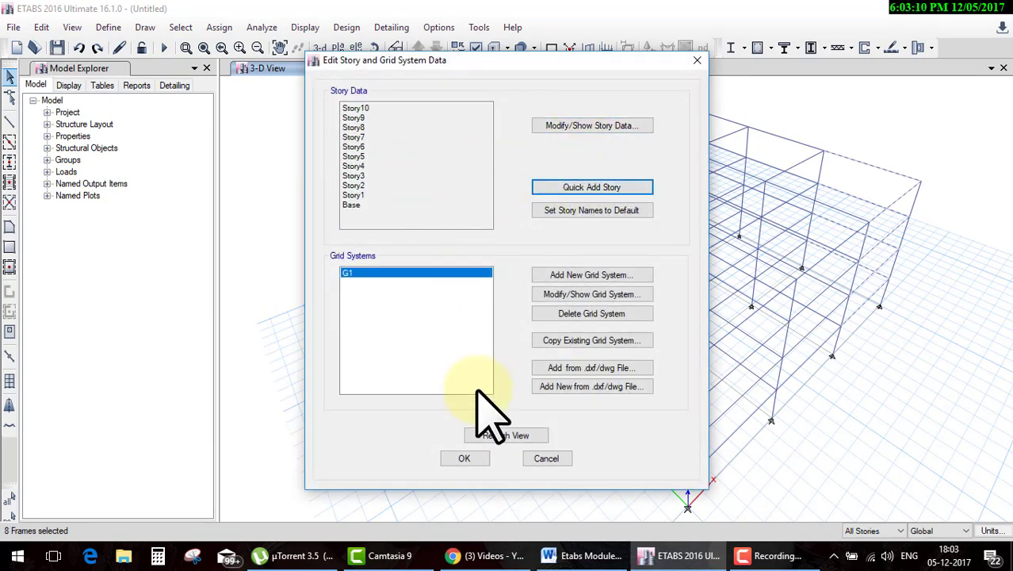
{"action": "left_click", "coordinate": [464, 459]}
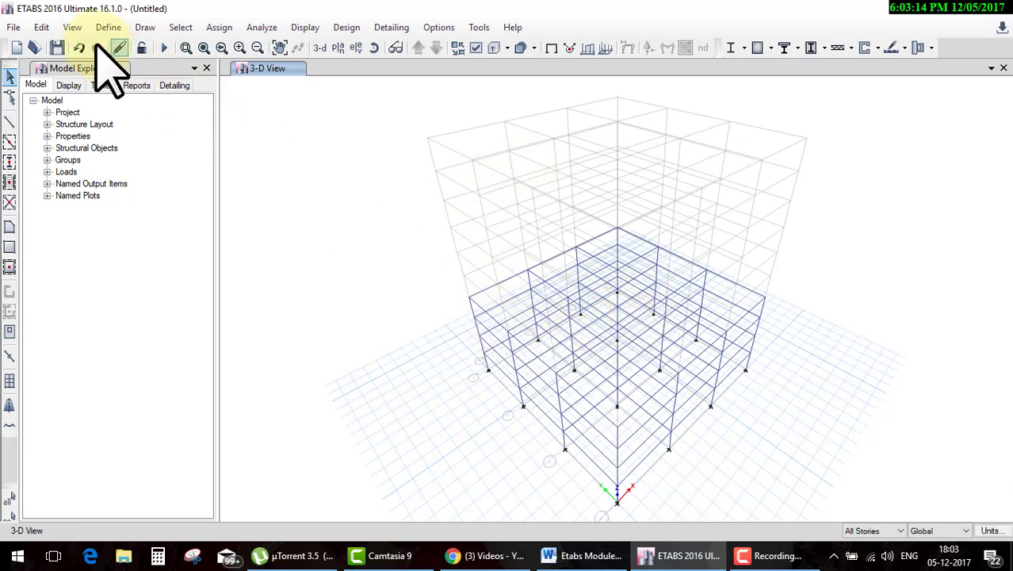
Run story replication to Story4 and Story5, applying and confirming it.
{"action": "key", "text": "ctrl+r"}
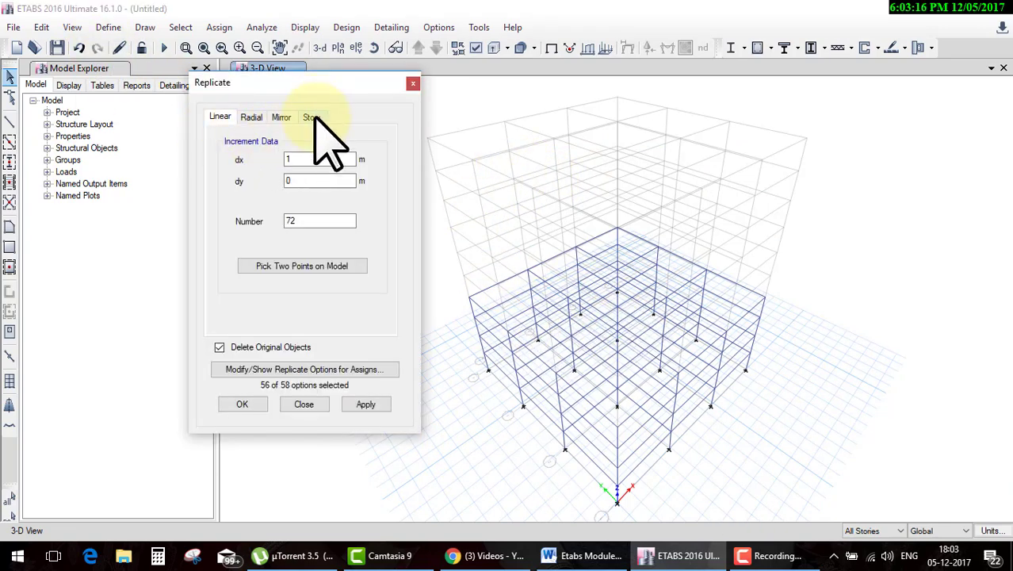
{"action": "left_click", "coordinate": [312, 117]}
{"action": "left_click_drag", "start_coordinate": [327, 83], "coordinate": [256, 78]}
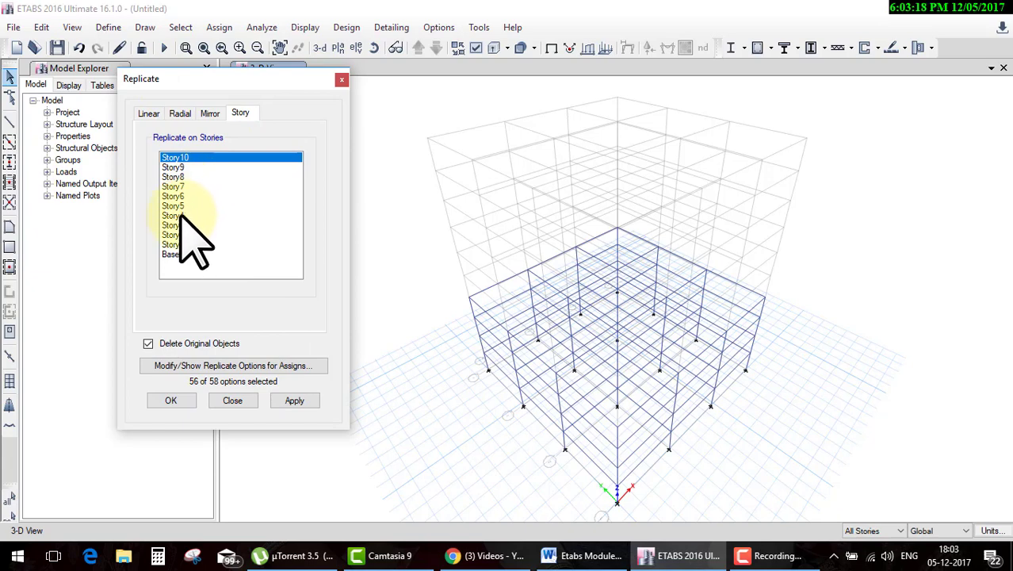
{"action": "left_click", "coordinate": [181, 216]}
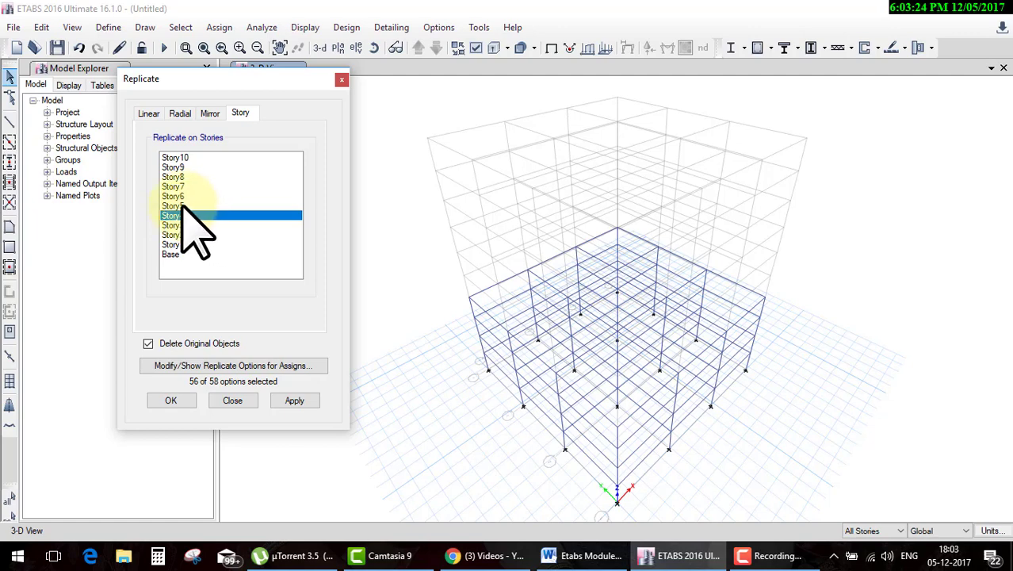
{"action": "left_click", "coordinate": [183, 206], "text": "ctrl"}
{"action": "left_click", "coordinate": [293, 398]}
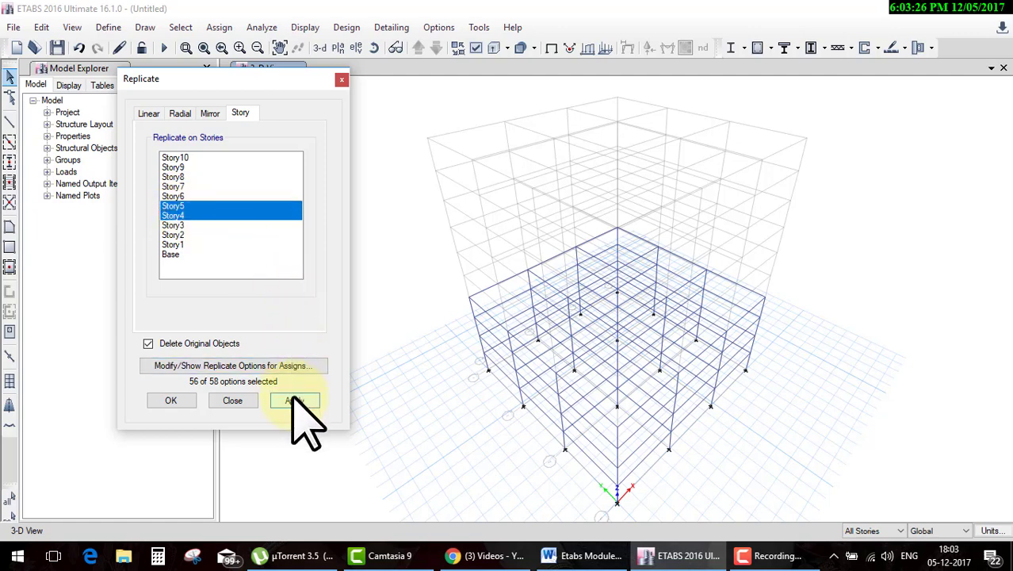
{"action": "left_click", "coordinate": [167, 400]}
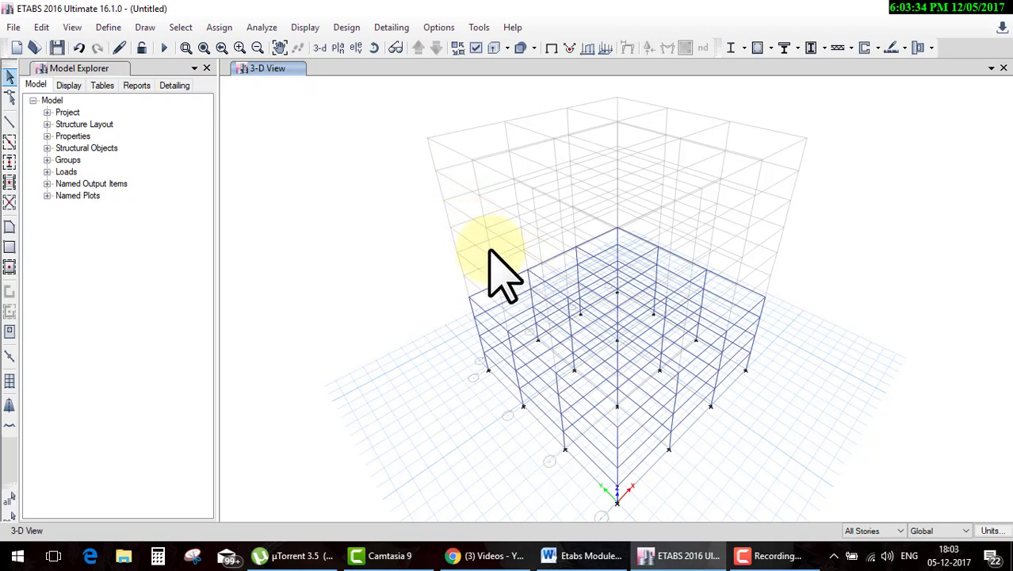
{"action": "left_click", "coordinate": [180, 27]}
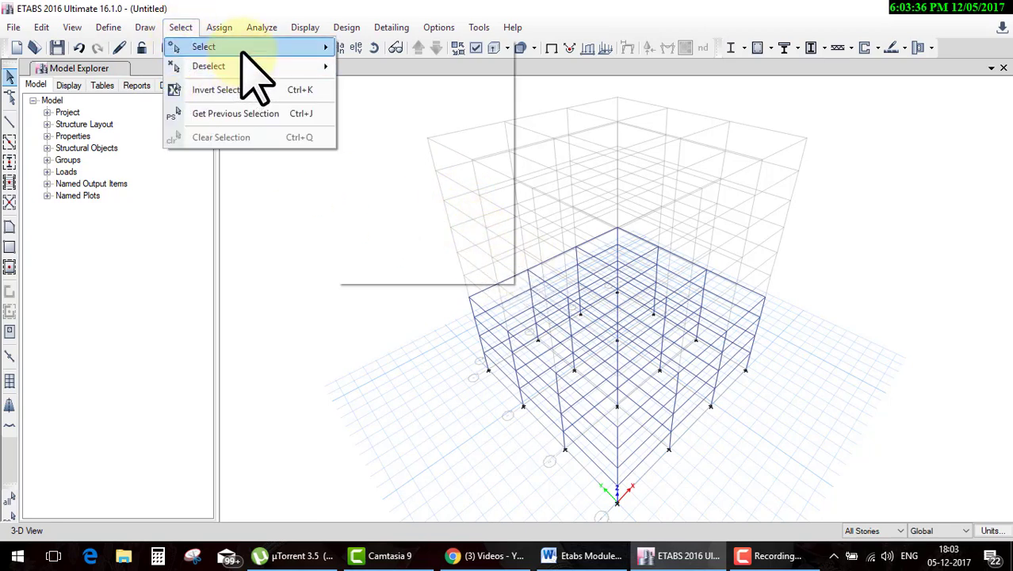
{"action": "mouse_move", "coordinate": [385, 178]}
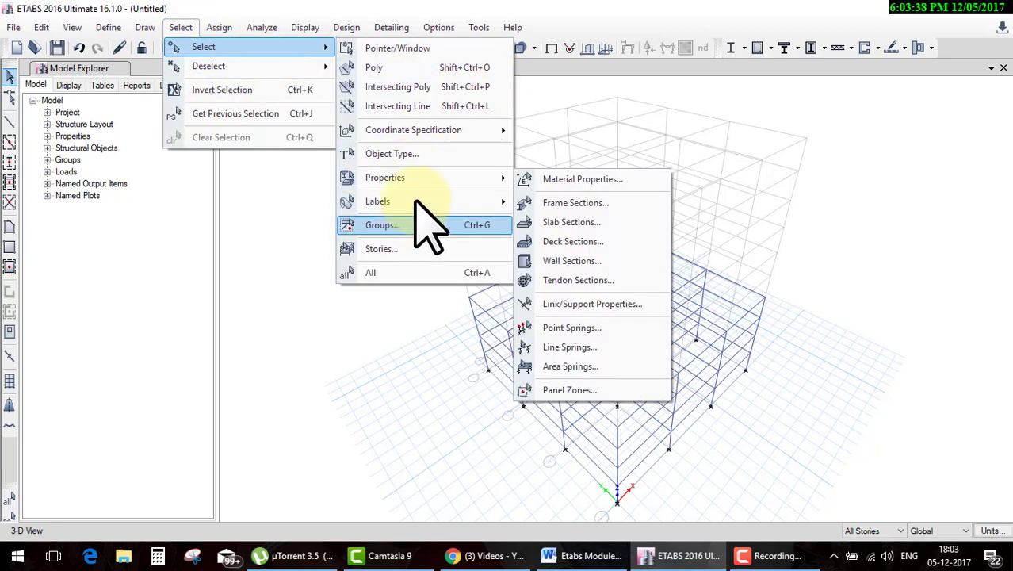
Select all objects on Story4 by storey.
{"action": "left_click", "coordinate": [381, 249]}
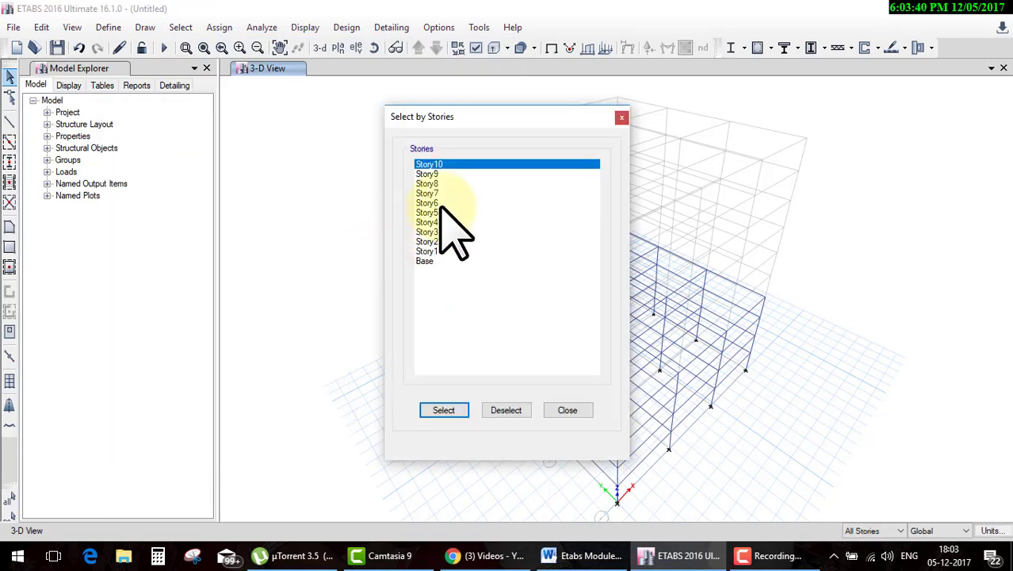
{"action": "left_click", "coordinate": [432, 222]}
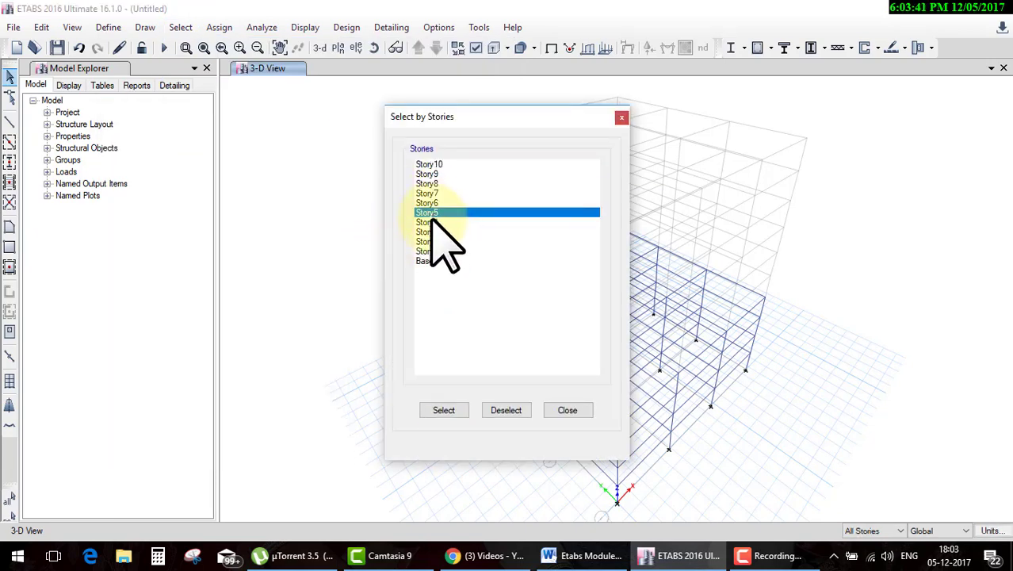
{"action": "left_click", "coordinate": [445, 410]}
{"action": "left_click", "coordinate": [565, 411]}
Replicate the Story4 frames and joints onto Story5, Story6 and Story7.
{"action": "key", "text": "ctrl+r"}
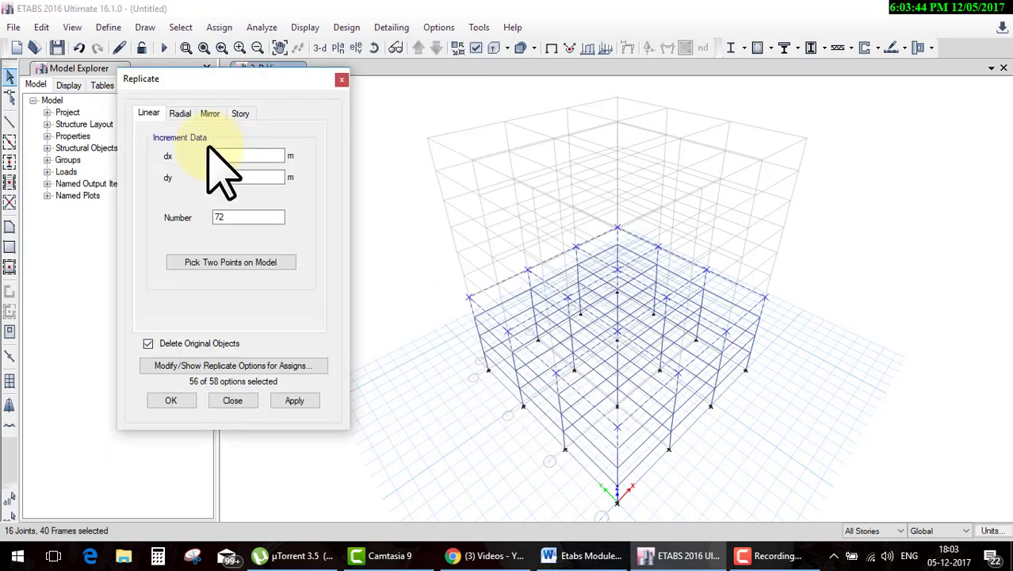
{"action": "left_click", "coordinate": [241, 113]}
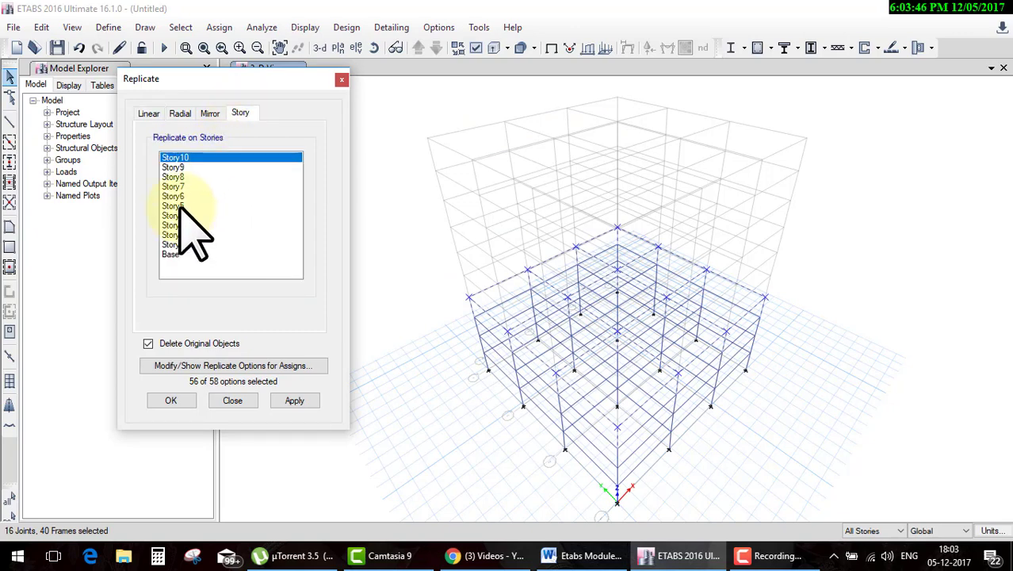
{"action": "left_click", "coordinate": [190, 205]}
{"action": "left_click", "coordinate": [184, 186], "text": "ctrl"}
{"action": "left_click", "coordinate": [174, 196], "text": "ctrl"}
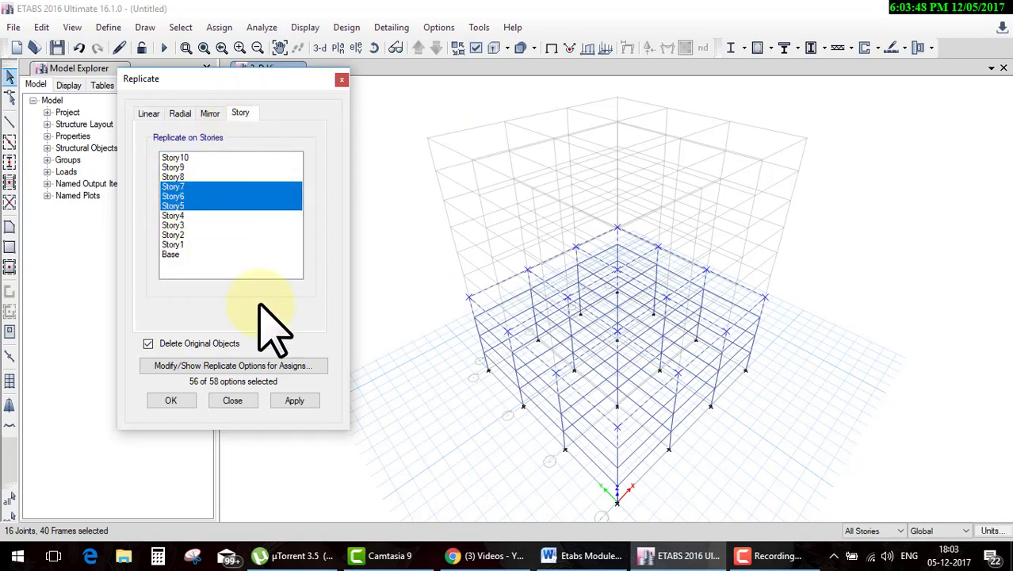
{"action": "left_click", "coordinate": [171, 400]}
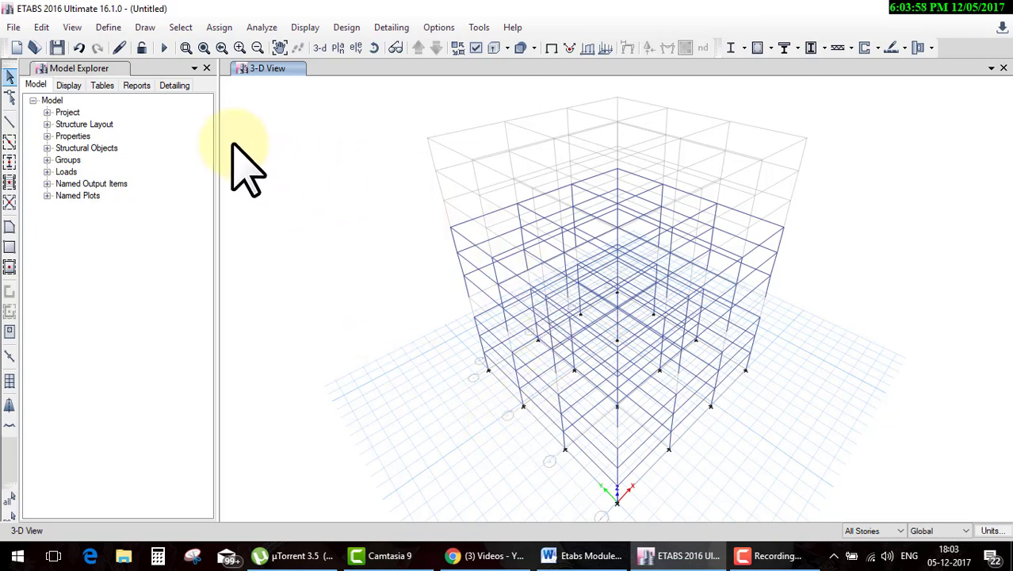
{"action": "key", "text": "ctrl+r"}
Turn on Delete Original Objects, then review tabs ending at linear settings dx 1, dy 0, Number 72.
{"action": "left_click", "coordinate": [240, 112]}
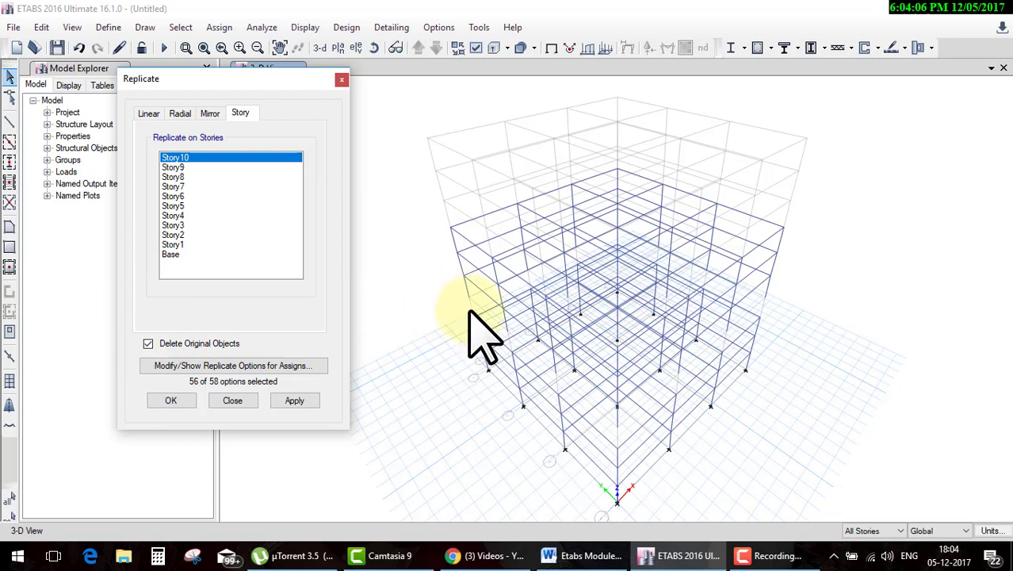
{"action": "left_click", "coordinate": [147, 345]}
{"action": "left_click", "coordinate": [210, 114]}
{"action": "left_click", "coordinate": [181, 113]}
{"action": "left_click", "coordinate": [149, 113]}
{"action": "left_click", "coordinate": [175, 113]}
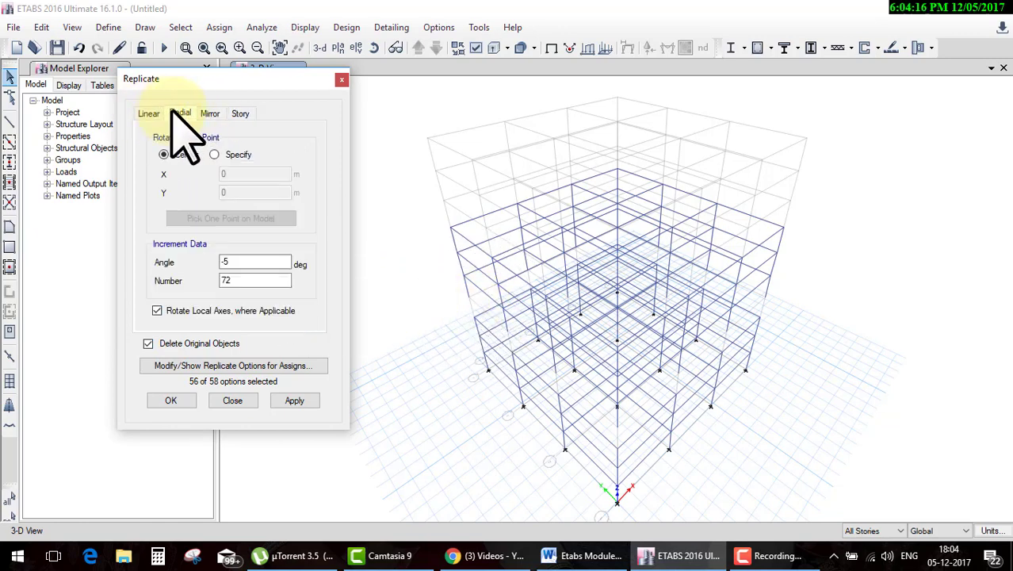
{"action": "left_click", "coordinate": [240, 113]}
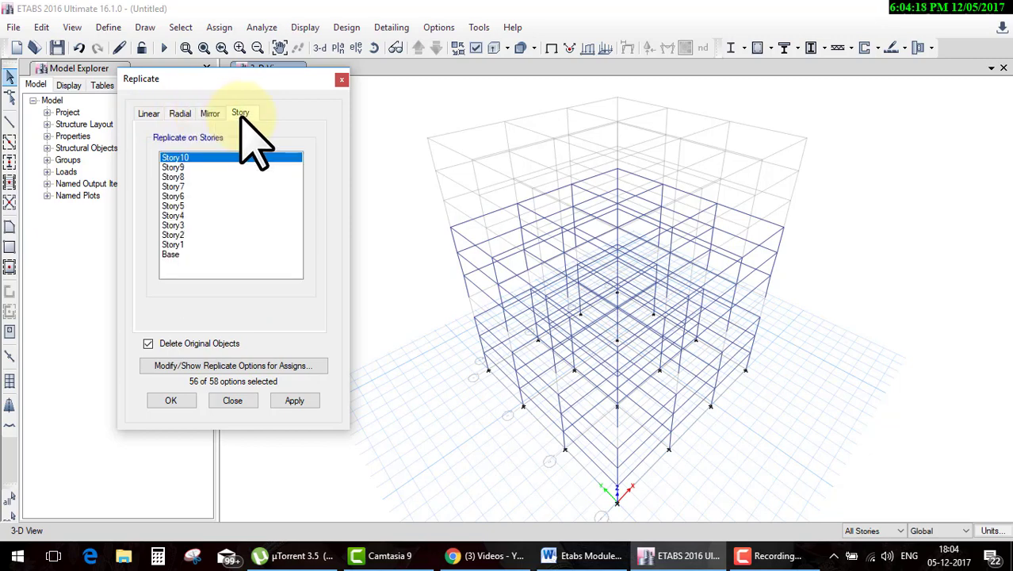
{"action": "left_click", "coordinate": [210, 114]}
{"action": "left_click", "coordinate": [175, 113]}
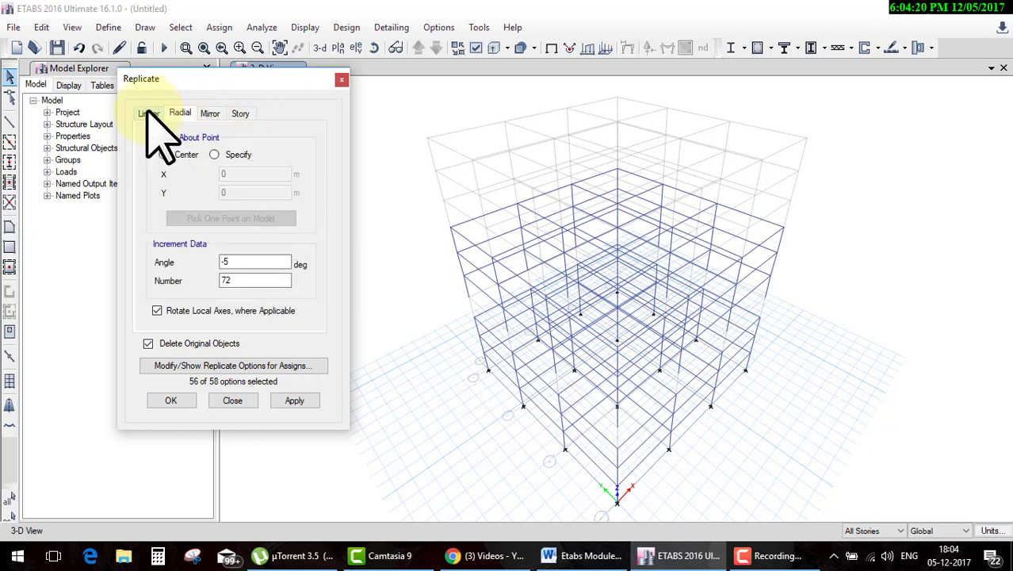
{"action": "left_click", "coordinate": [148, 113]}
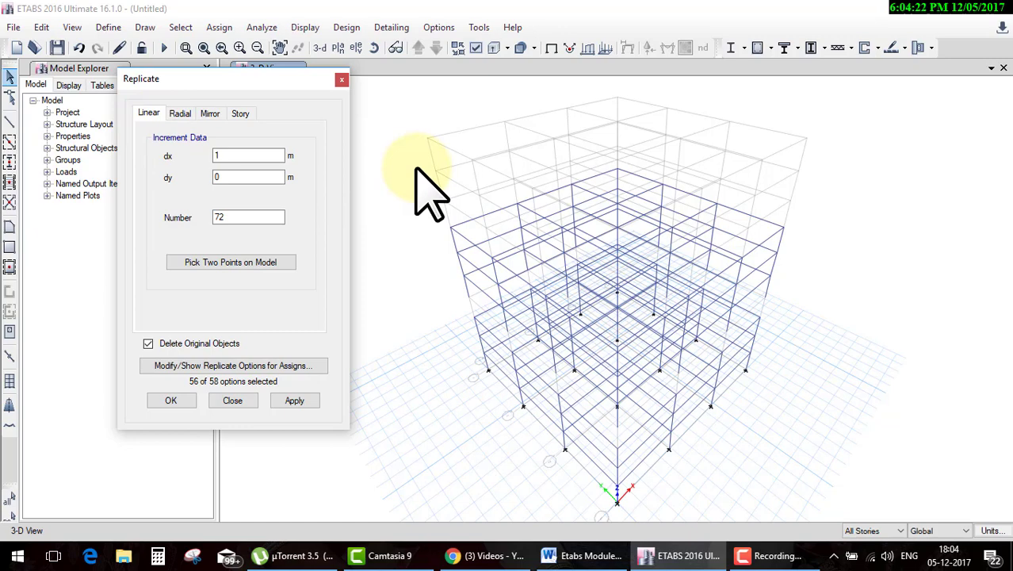